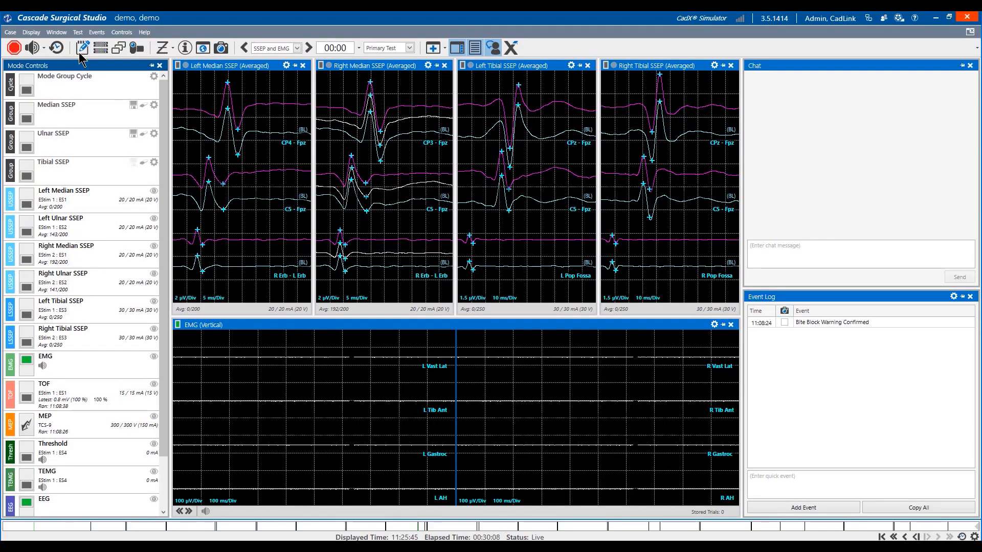
Step: Open the demo setup in a maximized window, show the channel setup, and widen the Channel Editor
{"action": "left_click", "coordinate": [81, 49]}
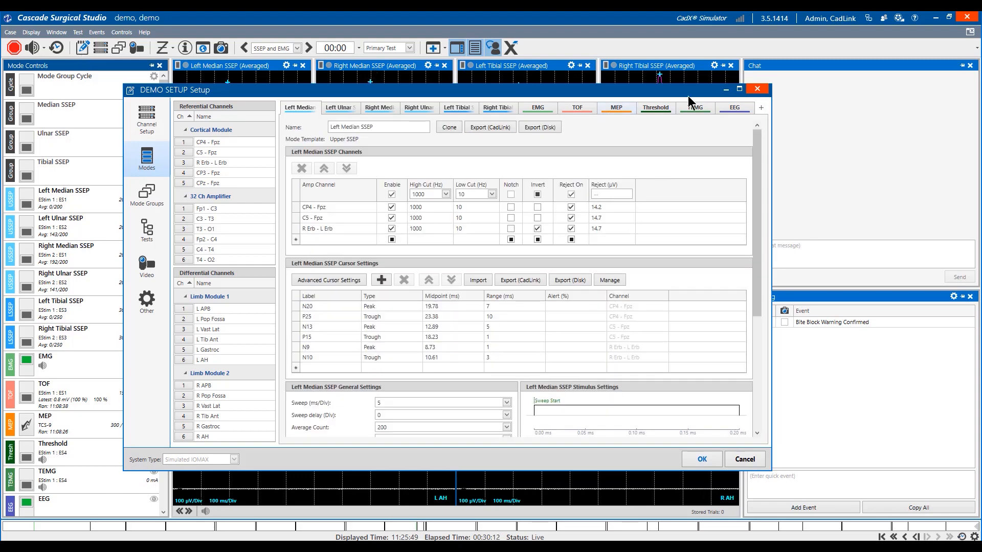
{"action": "left_click", "coordinate": [734, 89]}
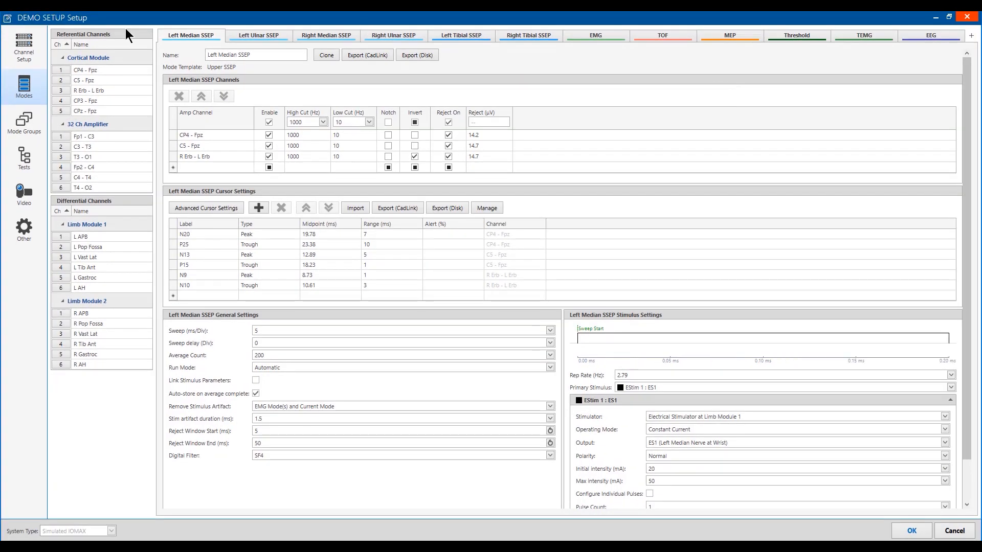
{"action": "left_click", "coordinate": [12, 40]}
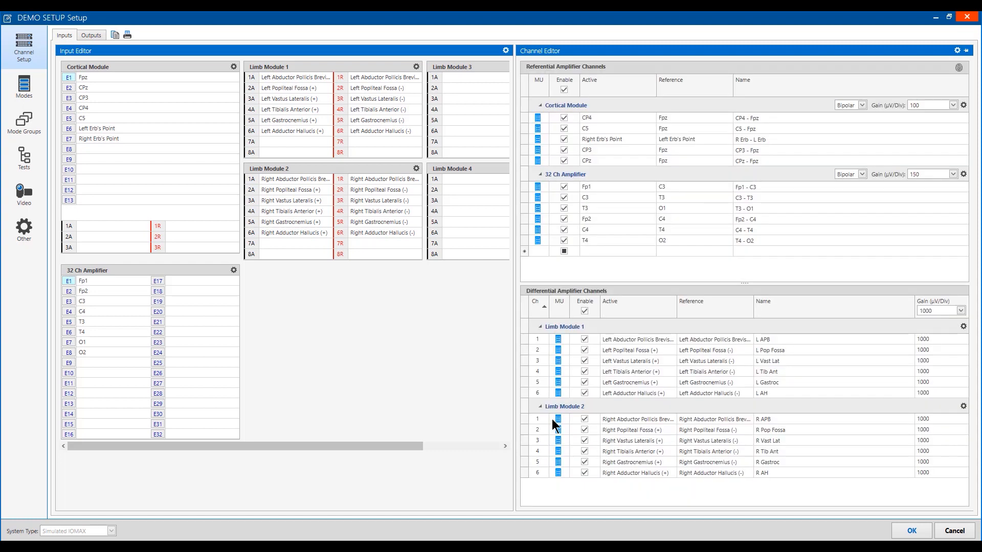
{"action": "left_click_drag", "start_coordinate": [515, 396], "coordinate": [429, 374]}
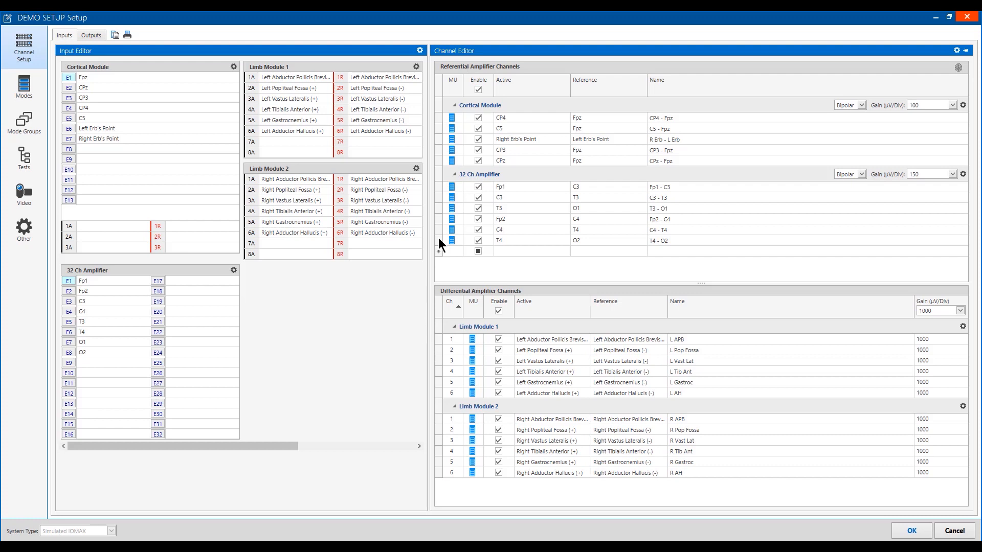
Step: Import the Double Banana input map for the 32 Ch Amplifier, overwriting its existing input mappings
{"action": "left_click", "coordinate": [420, 51]}
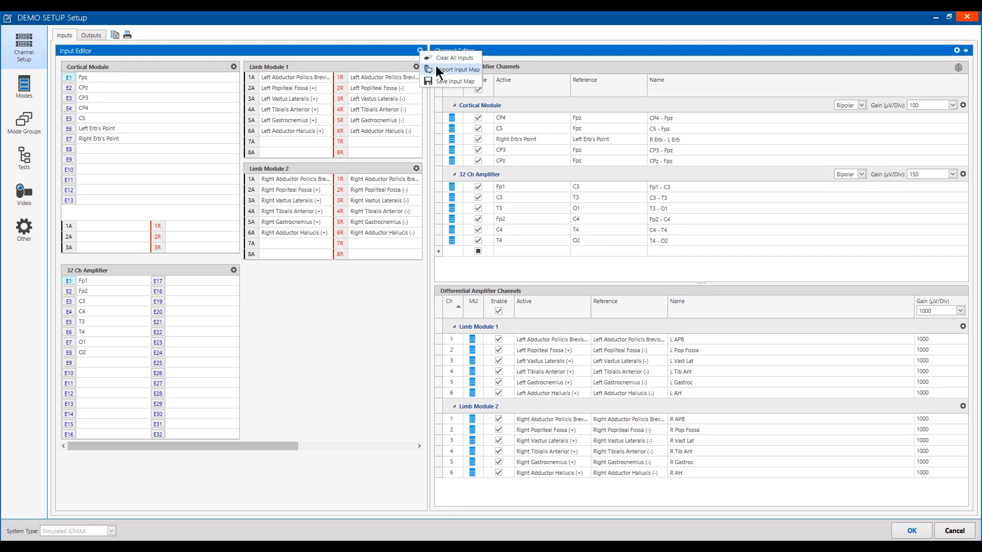
{"action": "left_click", "coordinate": [437, 69]}
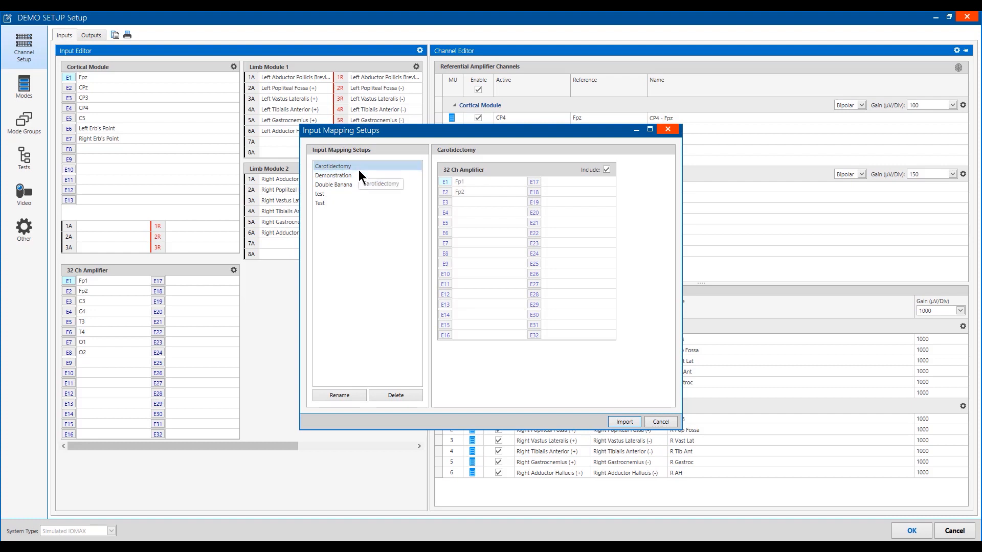
{"action": "left_click", "coordinate": [351, 185]}
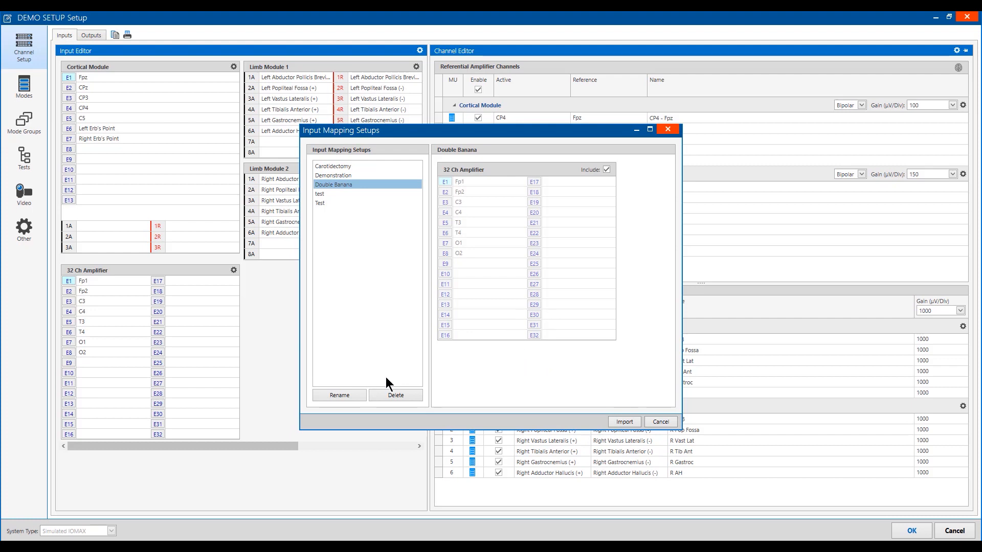
{"action": "left_click", "coordinate": [617, 421]}
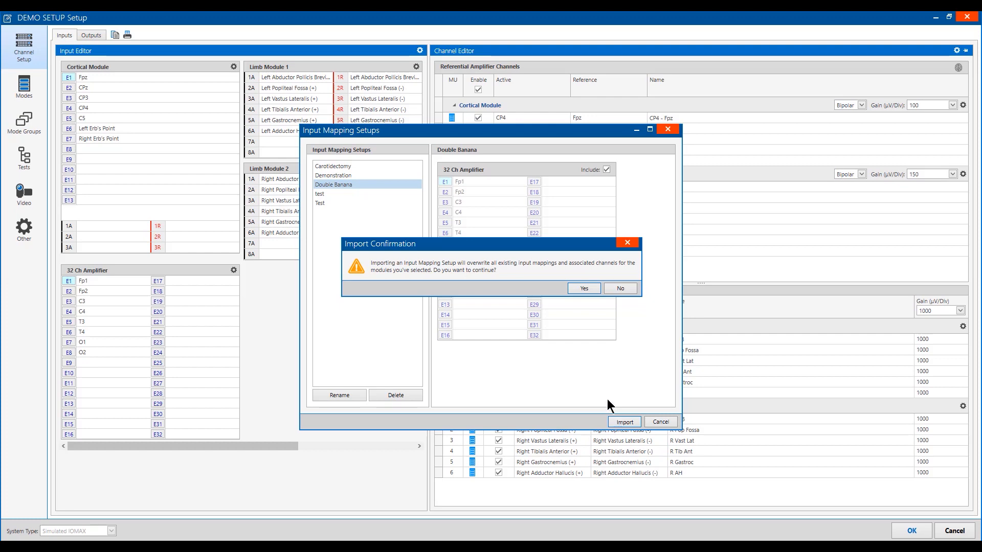
{"action": "left_click", "coordinate": [578, 290]}
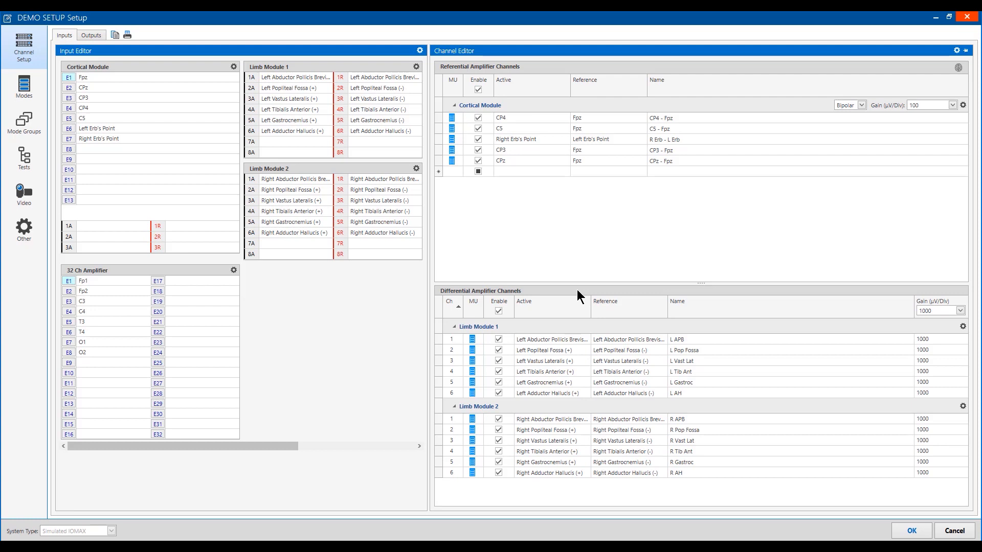
Step: Import the EEG amp double banana channel montage for the 32 Ch Amplifier, overwriting conflicting mappings
{"action": "left_click", "coordinate": [955, 50]}
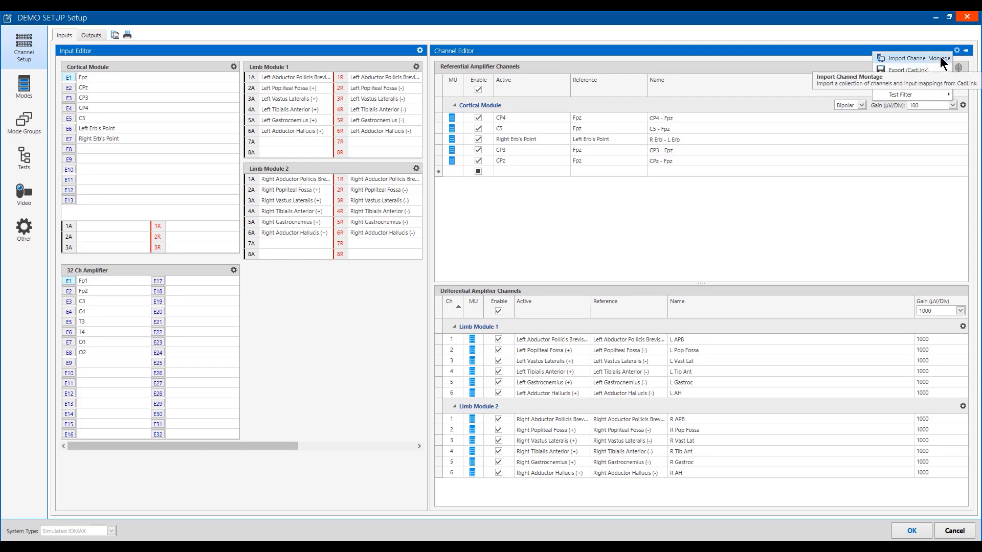
{"action": "left_click", "coordinate": [940, 57]}
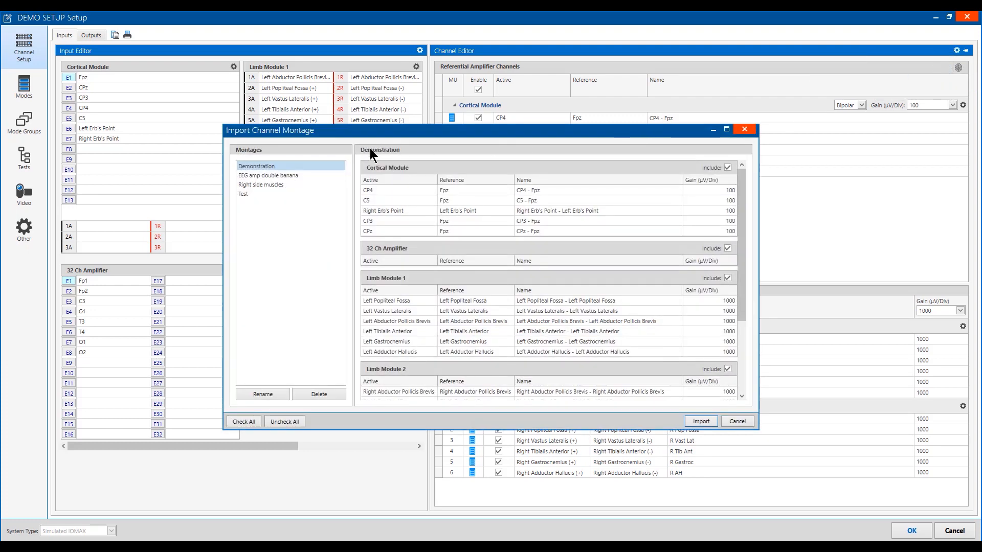
{"action": "left_click", "coordinate": [303, 176]}
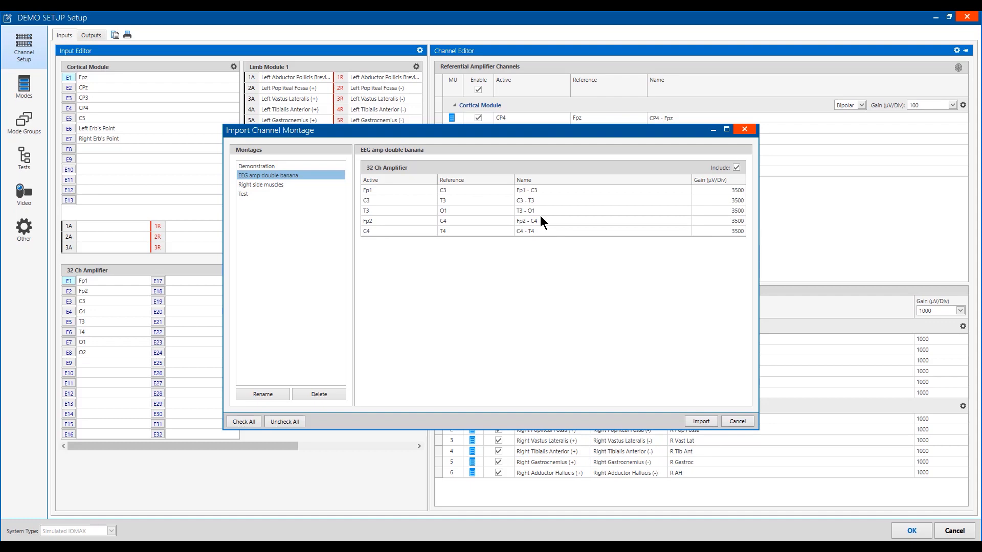
{"action": "left_click", "coordinate": [691, 421]}
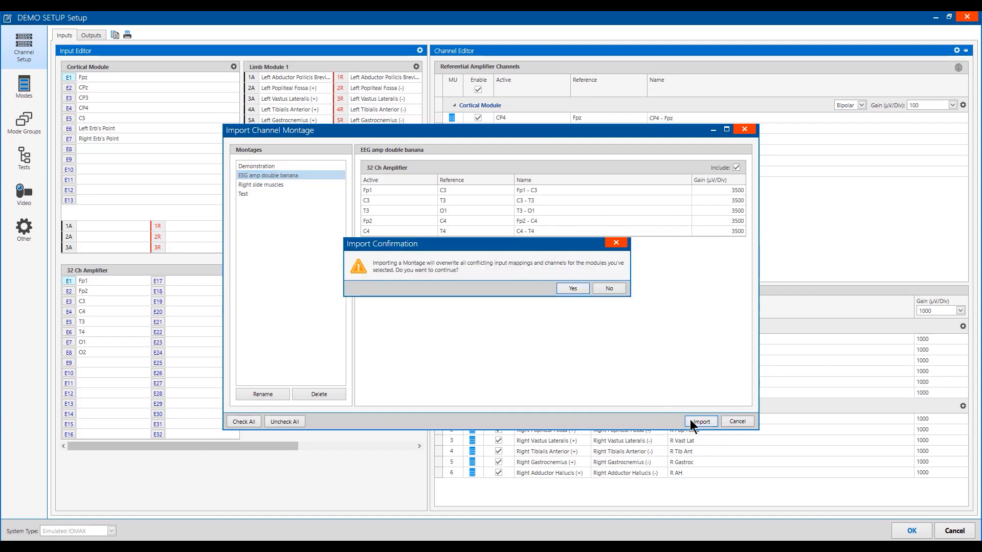
{"action": "left_click", "coordinate": [573, 289]}
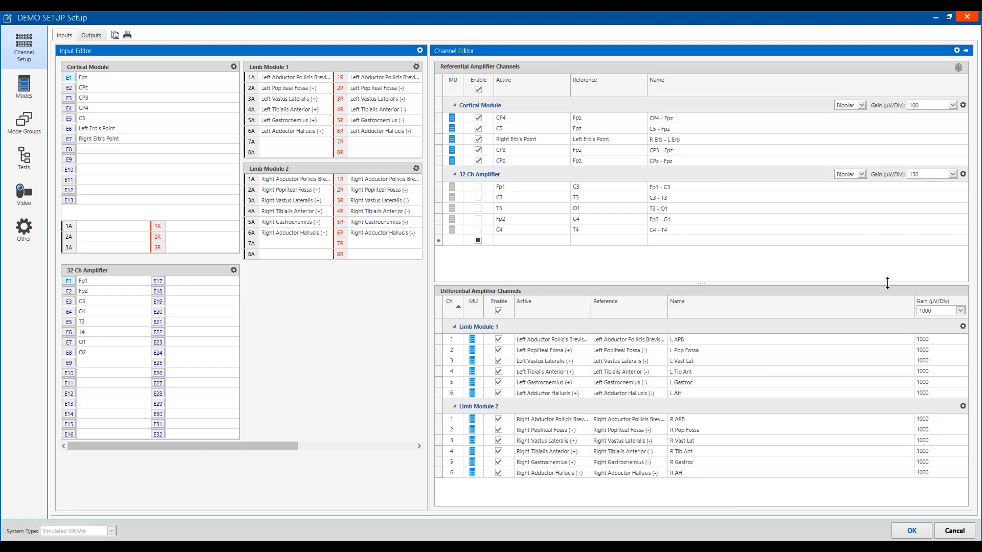
Step: Show the referential amplifier channels as a head map using the EEG 10-10 montage
{"action": "left_click", "coordinate": [958, 67]}
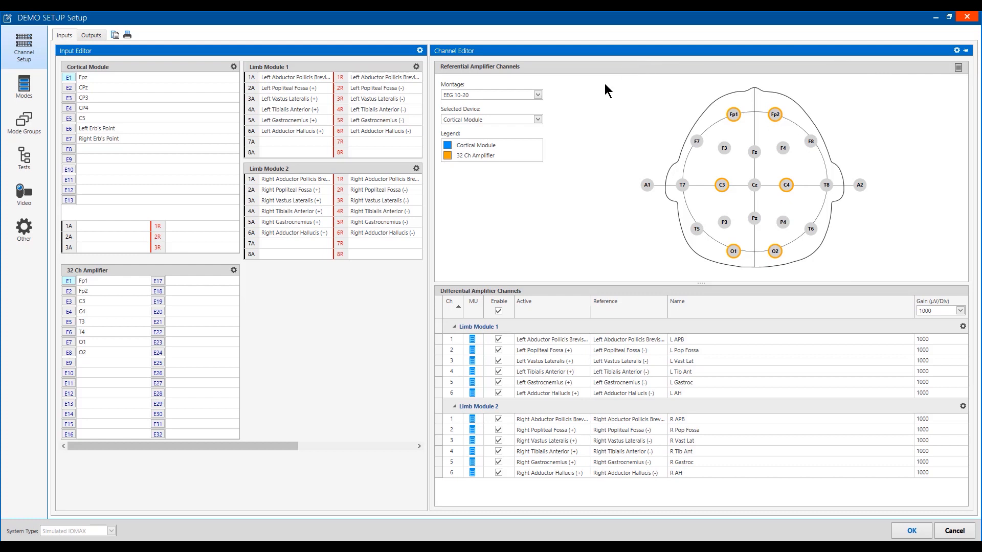
{"action": "left_click", "coordinate": [520, 92]}
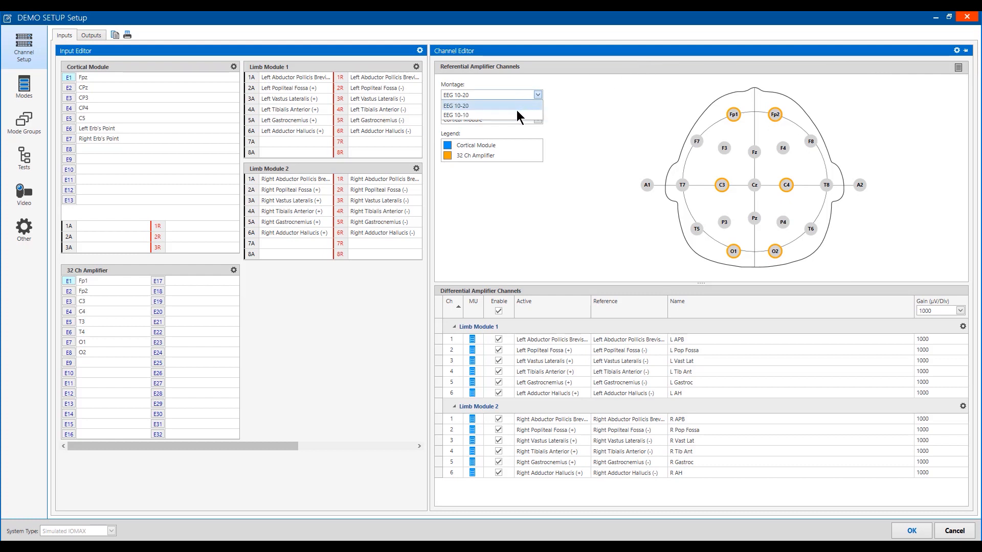
{"action": "left_click", "coordinate": [517, 113]}
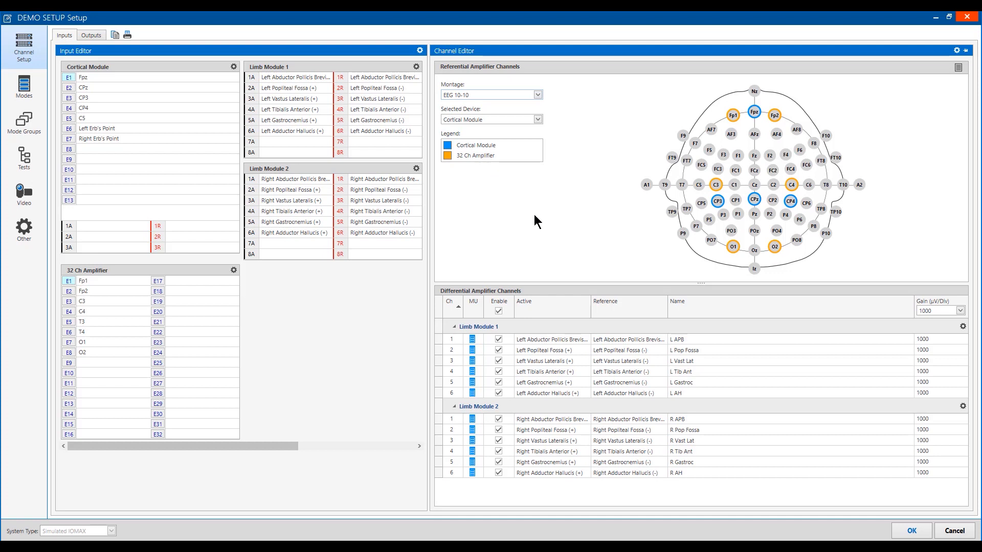
Step: Assign electrodes P5, P3, P1 and Pz on the head map to the 32 Ch Amplifier
{"action": "left_click", "coordinate": [517, 120]}
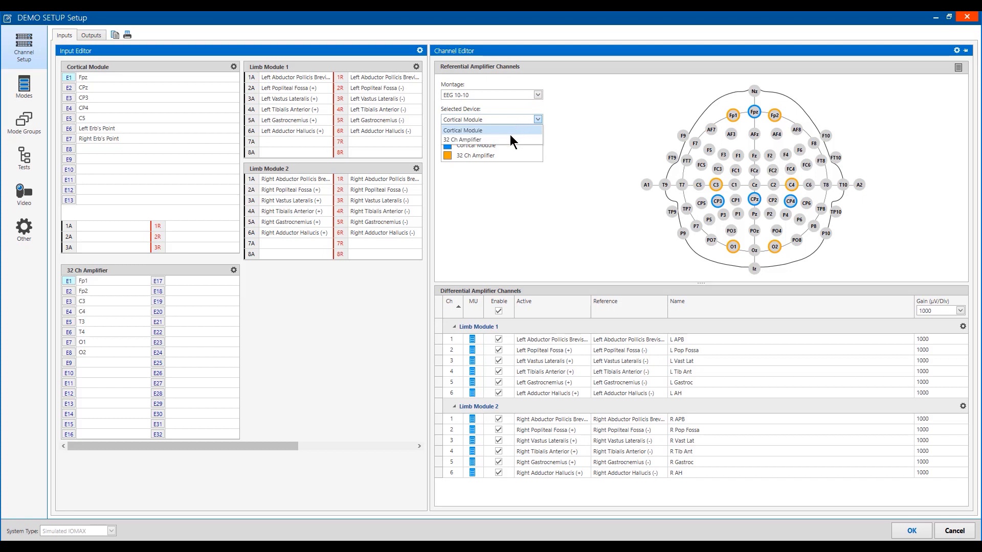
{"action": "left_click", "coordinate": [511, 136]}
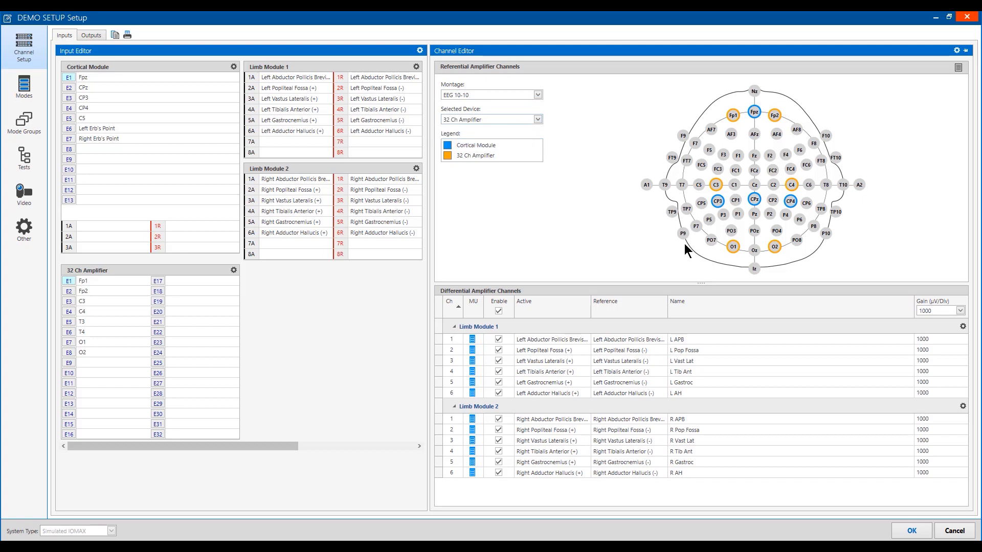
{"action": "left_click", "coordinate": [723, 215]}
{"action": "left_click", "coordinate": [737, 213]}
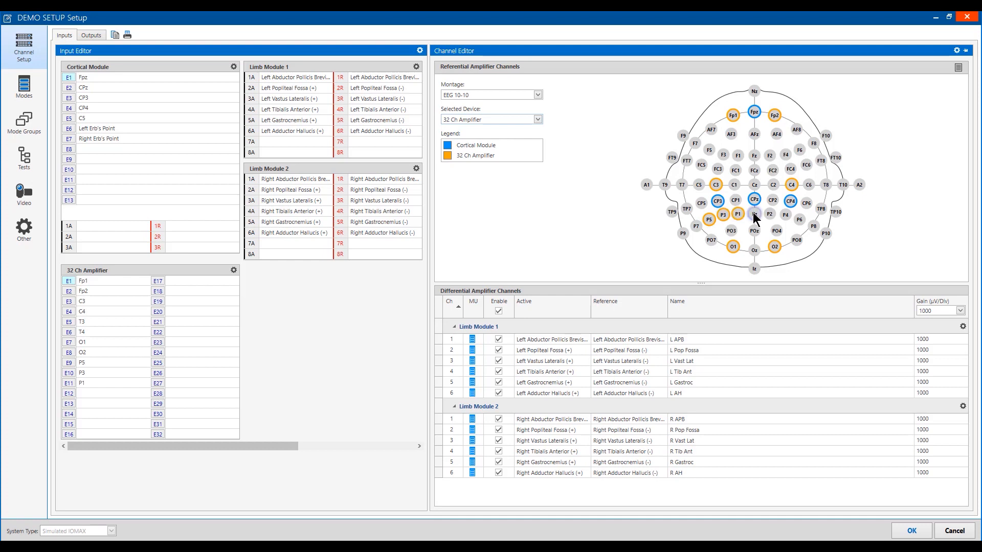
{"action": "left_click", "coordinate": [754, 214]}
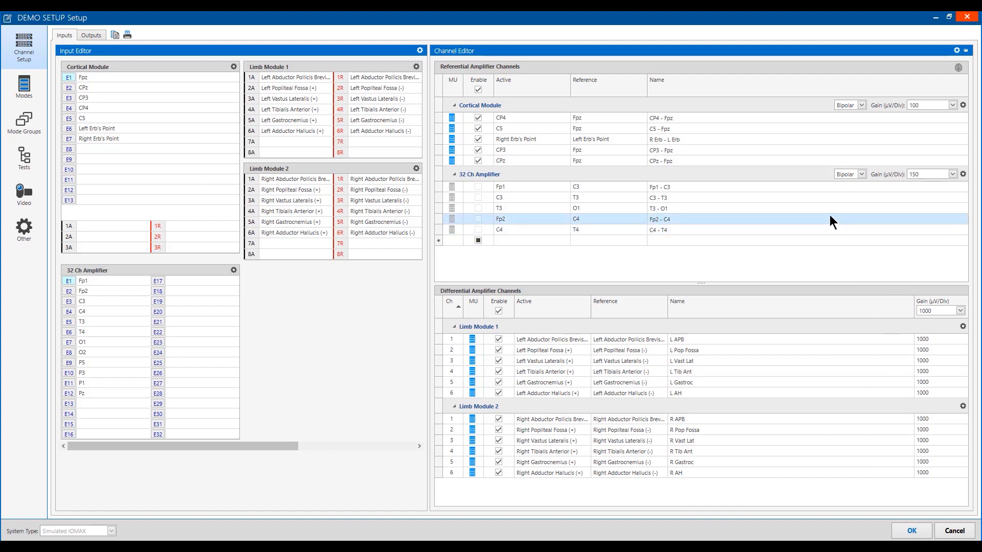
Step: Set the 32 Ch Amplifier to Referential with T3 as the shared reference, and delete its conflicting T3 channel
{"action": "left_click", "coordinate": [861, 174]}
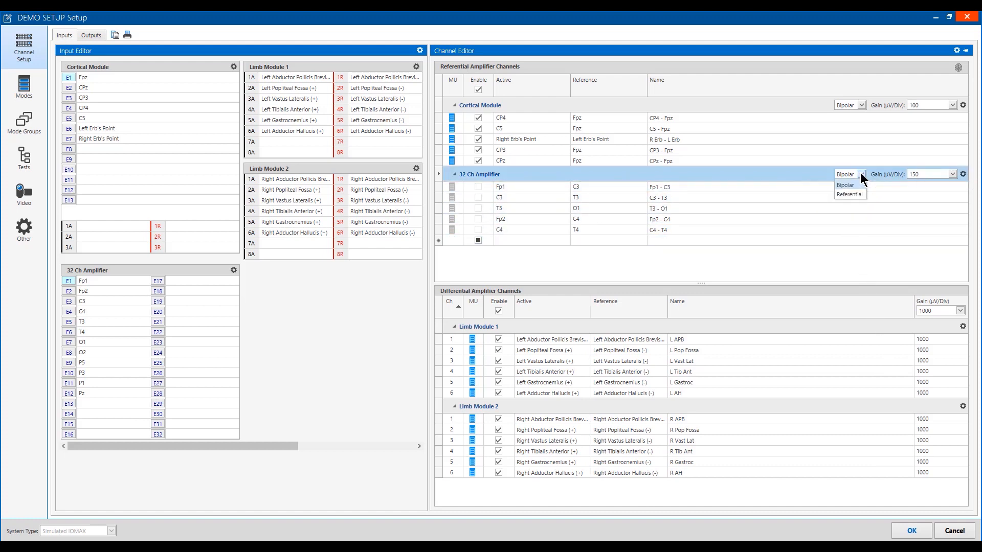
{"action": "left_click", "coordinate": [857, 194]}
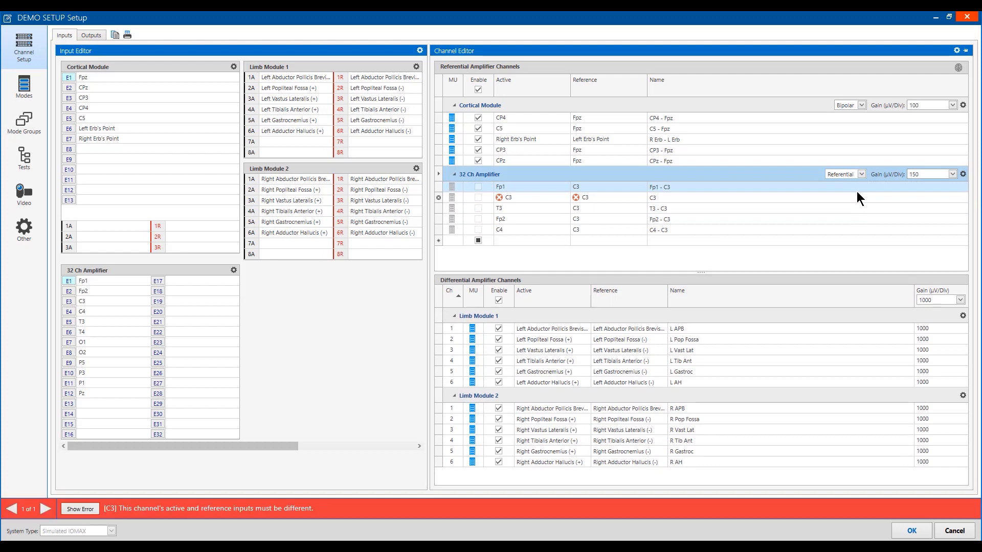
{"action": "right_click", "coordinate": [584, 185]}
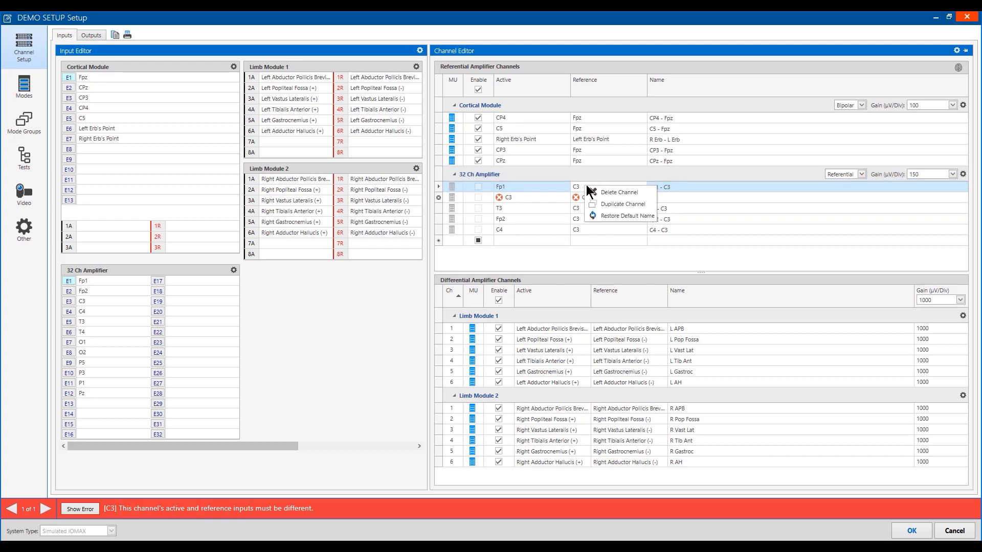
{"action": "left_click", "coordinate": [578, 185]}
{"action": "left_click", "coordinate": [579, 185]}
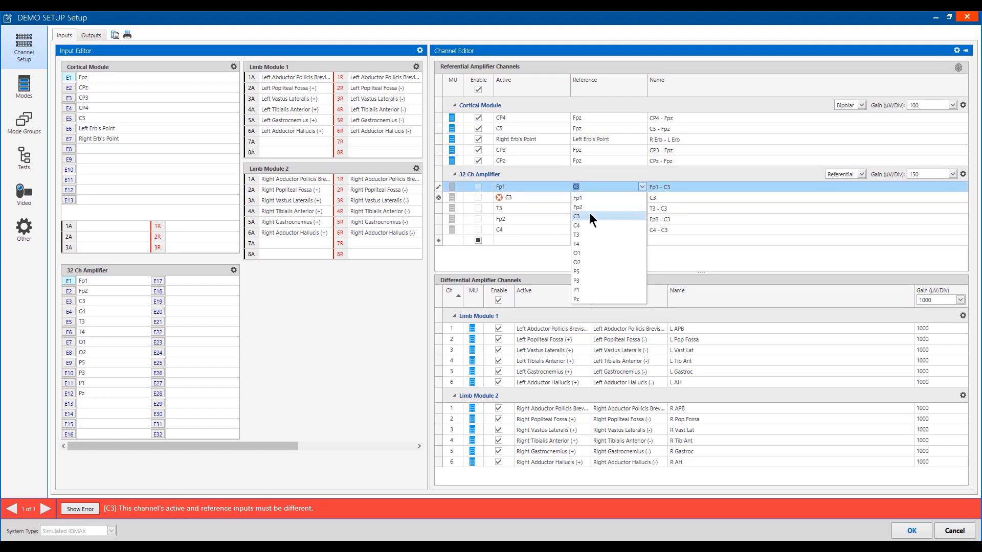
{"action": "left_click", "coordinate": [587, 234]}
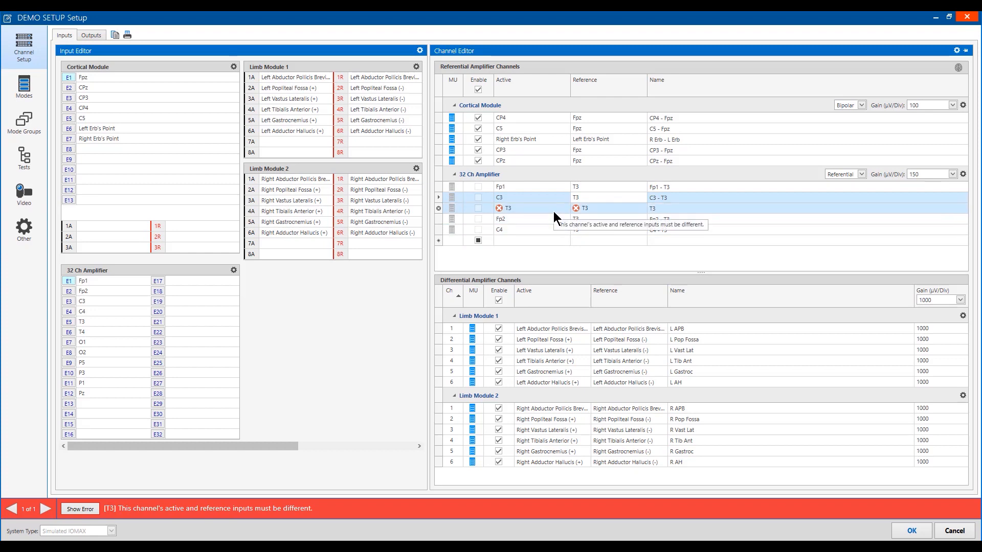
{"action": "right_click", "coordinate": [596, 206]}
{"action": "left_click", "coordinate": [606, 213]}
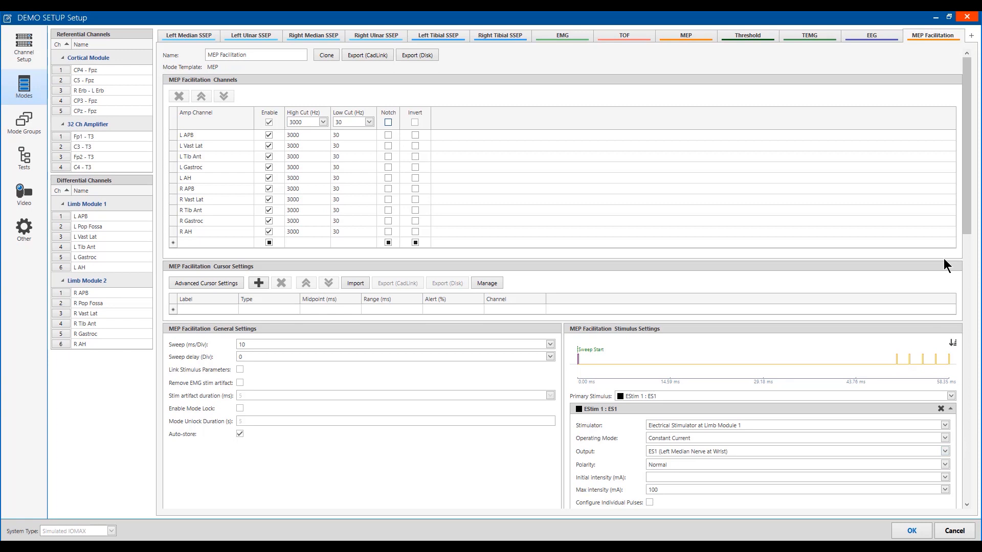
Step: Examine the MEP Facilitation mode's stimulus settings, from EStim 1 to TCS-9, including their ITI timing and sequence graph
{"action": "left_click_drag", "start_coordinate": [964, 196], "coordinate": [979, 311]}
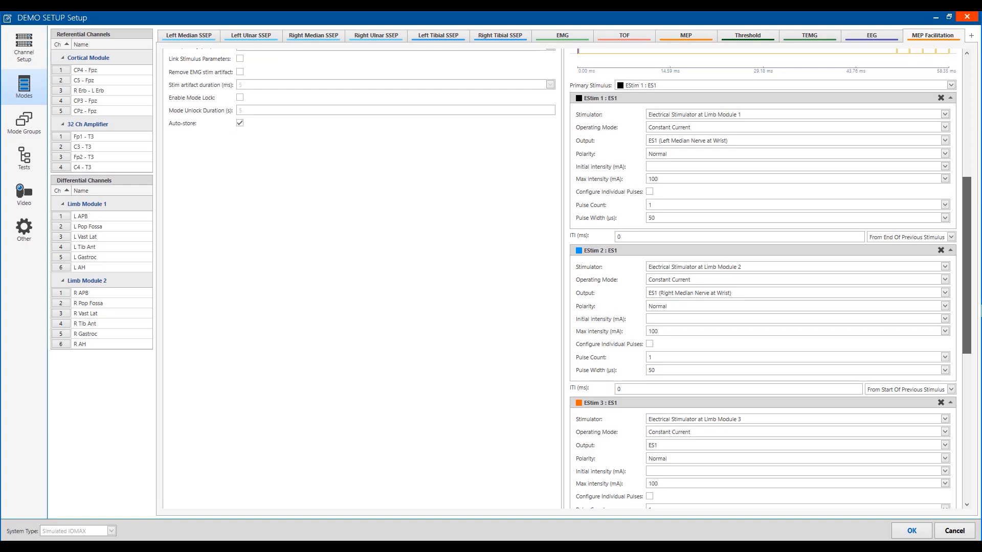
{"action": "left_click_drag", "start_coordinate": [979, 310], "coordinate": [980, 476]}
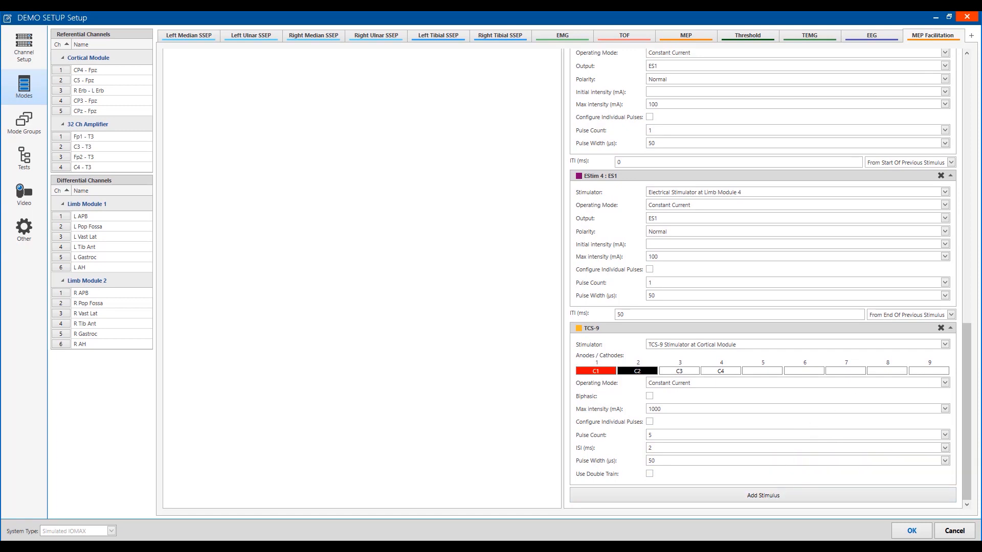
{"action": "left_click_drag", "start_coordinate": [971, 379], "coordinate": [965, 198]}
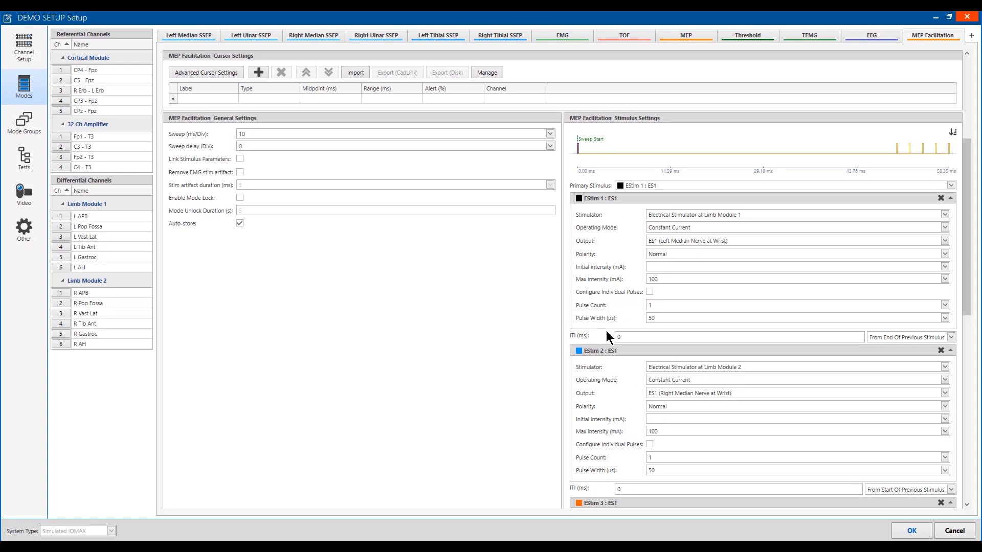
{"action": "mouse_move", "coordinate": [600, 342]}
{"action": "left_click", "coordinate": [952, 134]}
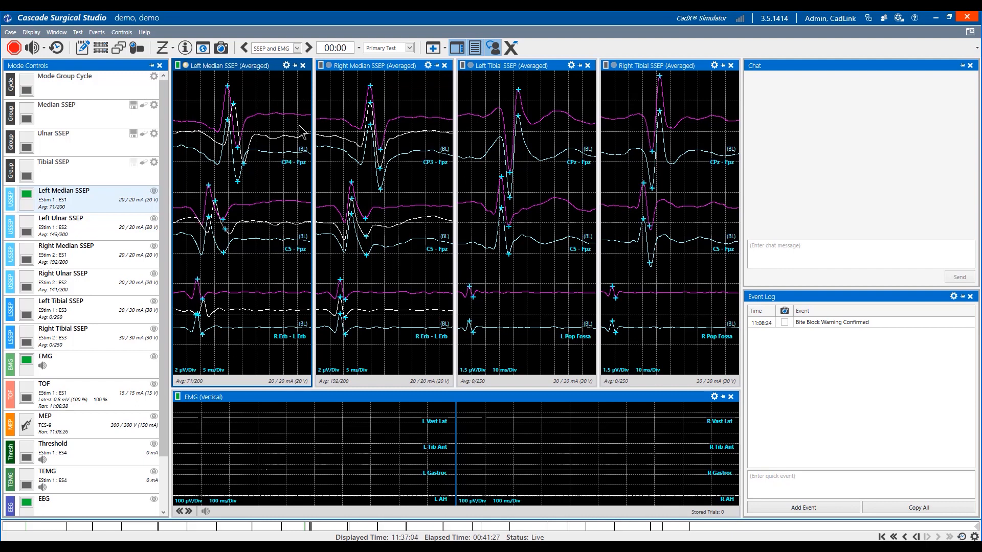
Step: View the options for adjusting the N20 cursor on the CP4 - Fpz trace of the Left Median SSEP
{"action": "right_click", "coordinate": [233, 105]}
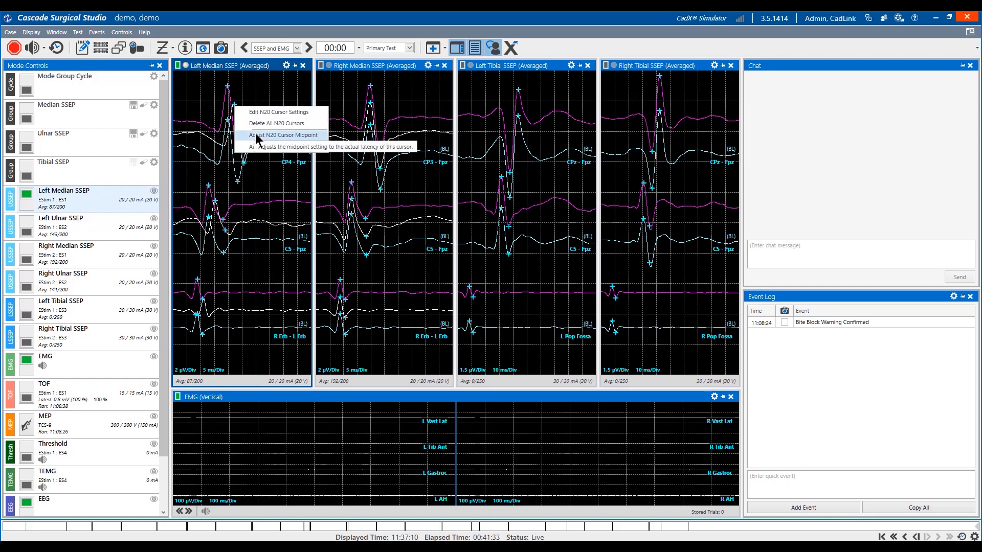
{"action": "left_click", "coordinate": [270, 177]}
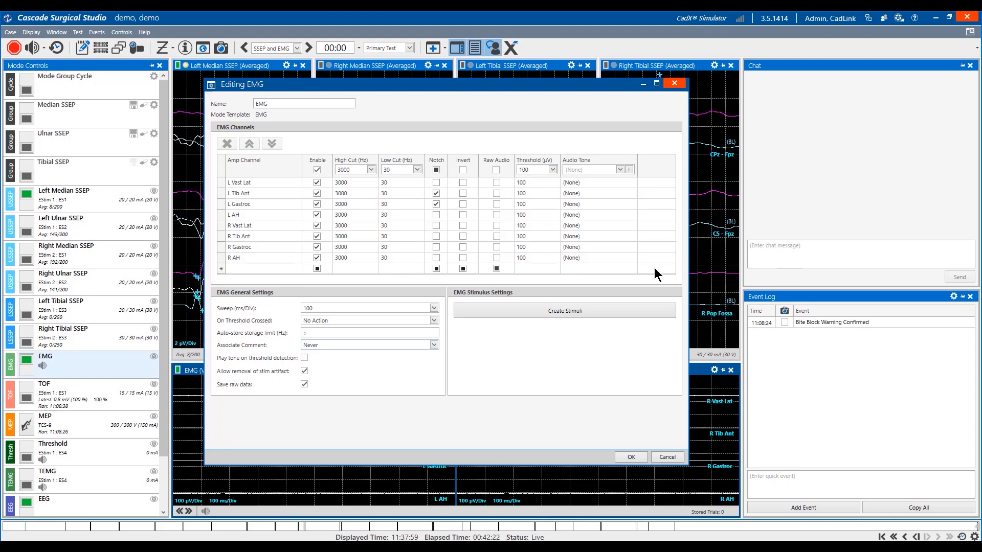
Step: Set the EMG mode's Associate Comment option to On Stored Trial and save the mode settings
{"action": "mouse_move", "coordinate": [391, 342]}
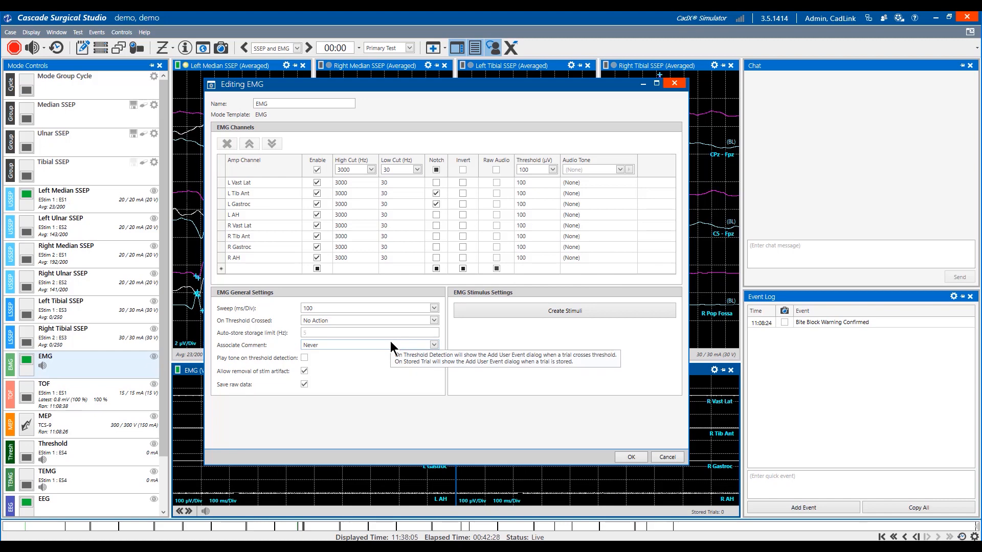
{"action": "left_click", "coordinate": [391, 341]}
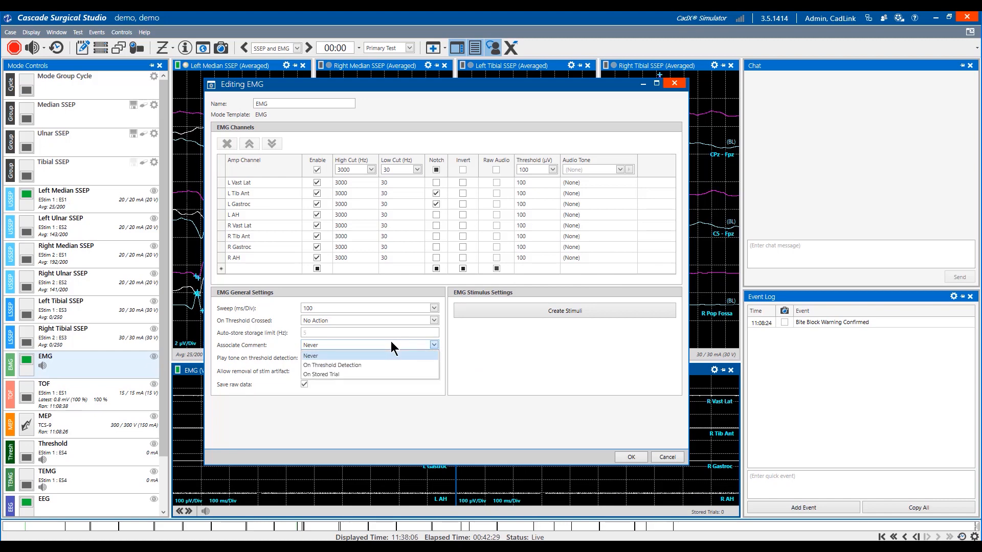
{"action": "left_click", "coordinate": [373, 375]}
{"action": "left_click", "coordinate": [628, 458]}
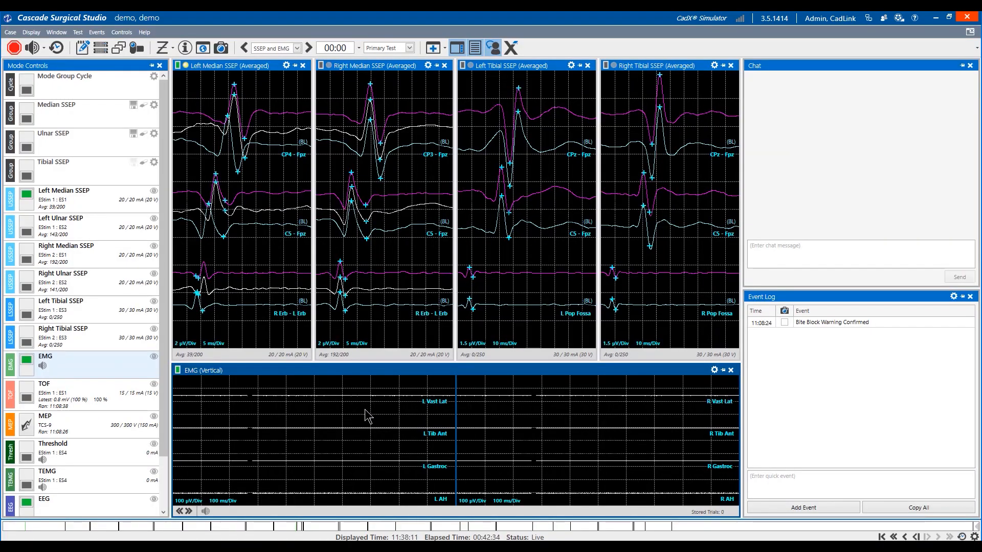
Step: Store the current EMG trials and add the user event comment "EMG activity" to the stored trace
{"action": "right_click", "coordinate": [365, 409]}
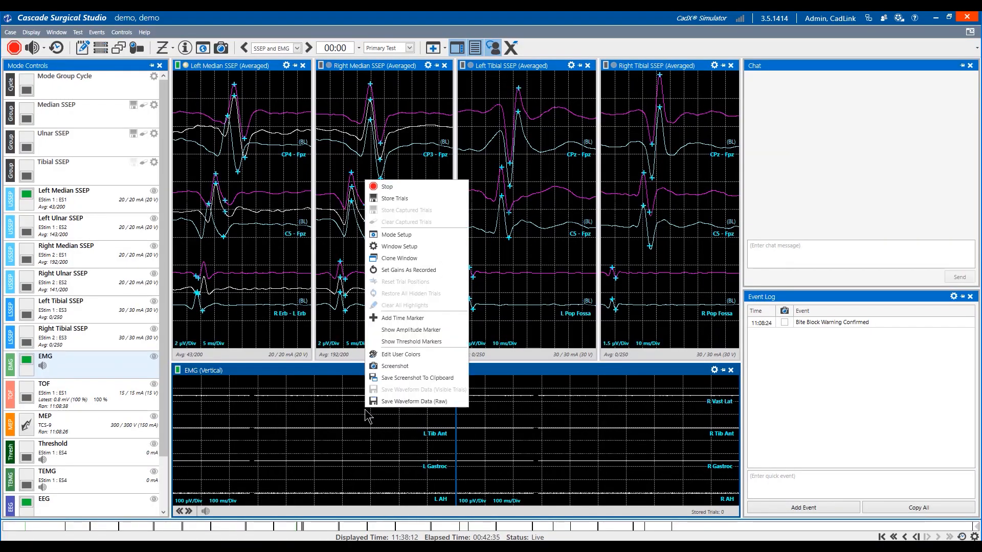
{"action": "left_click", "coordinate": [406, 202]}
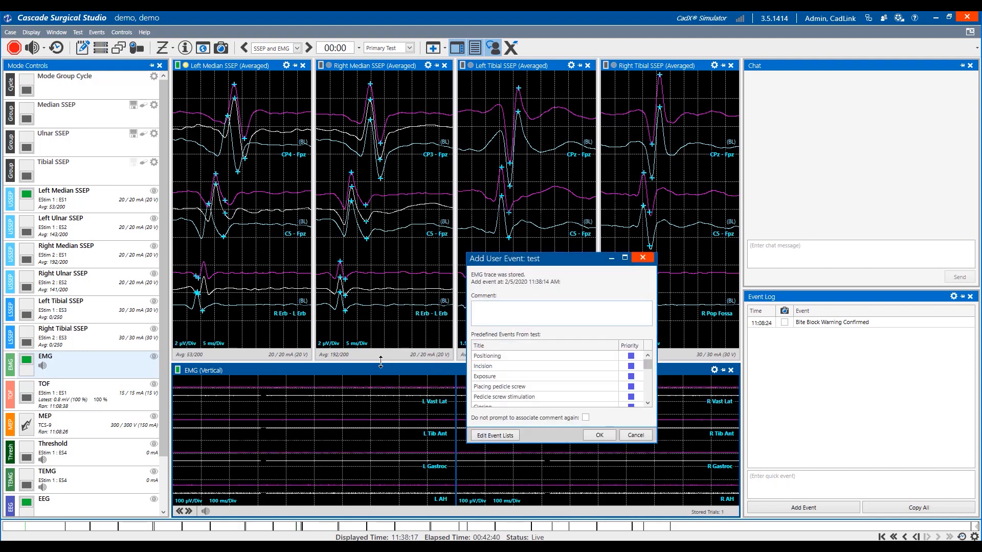
{"action": "left_click", "coordinate": [513, 314]}
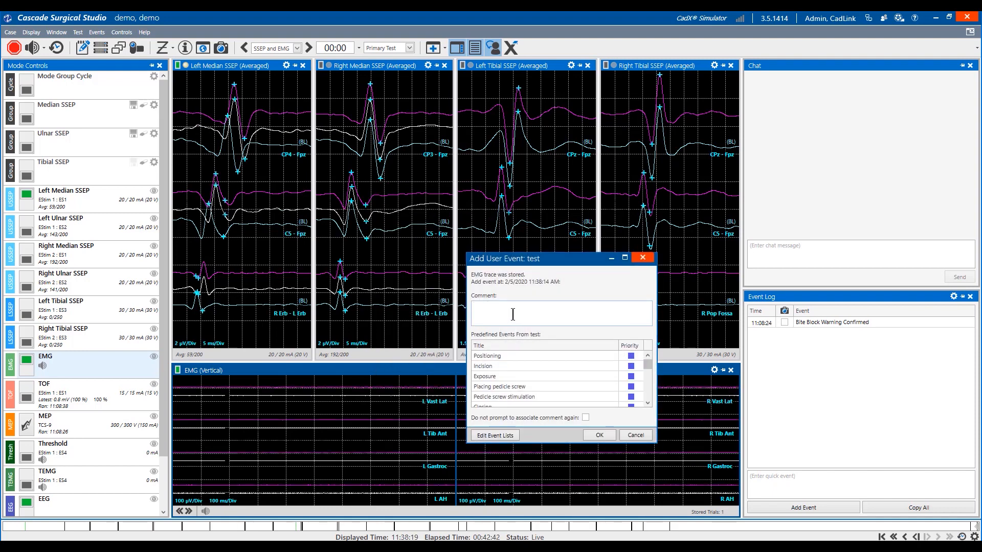
{"action": "type", "text": "EMG "}
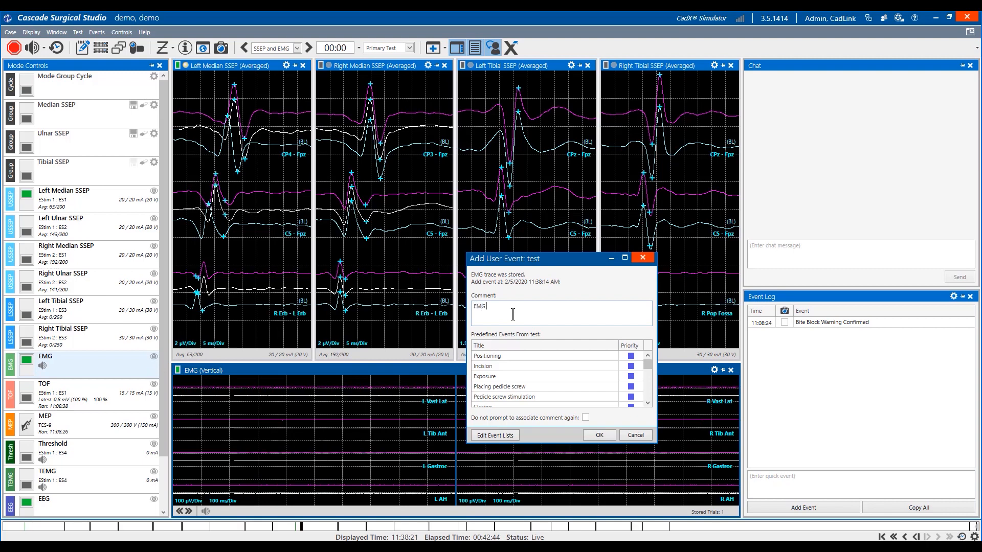
{"action": "type", "text": "activit"}
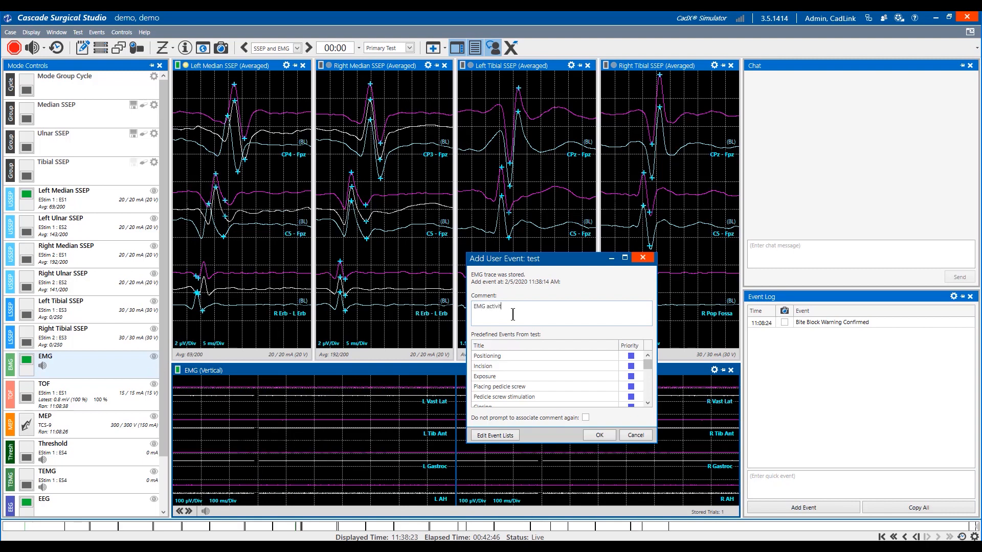
{"action": "type", "text": "y"}
{"action": "key", "text": "Return"}
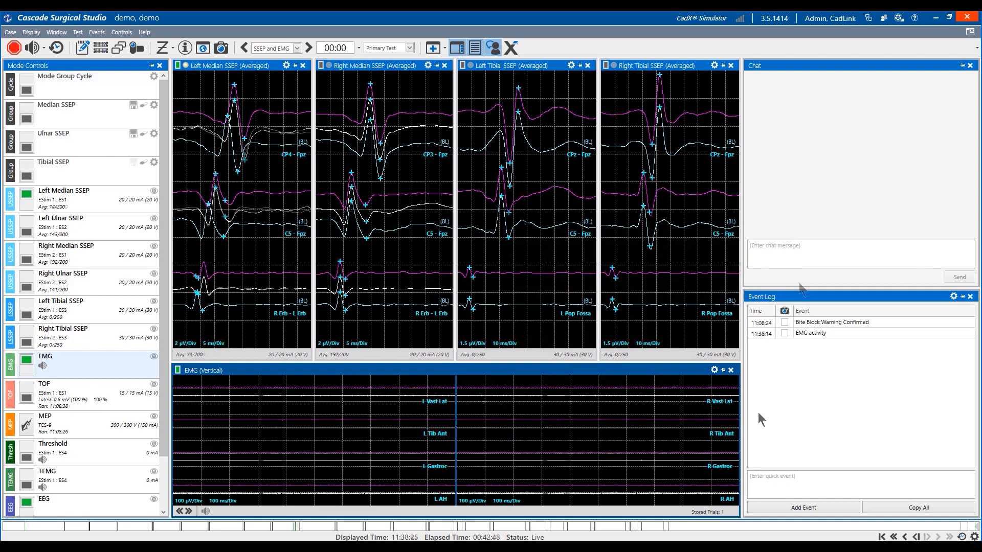
Step: Expand the Left Median SSEP controls and slightly widen the Mode Controls pane
{"action": "left_click", "coordinate": [284, 180]}
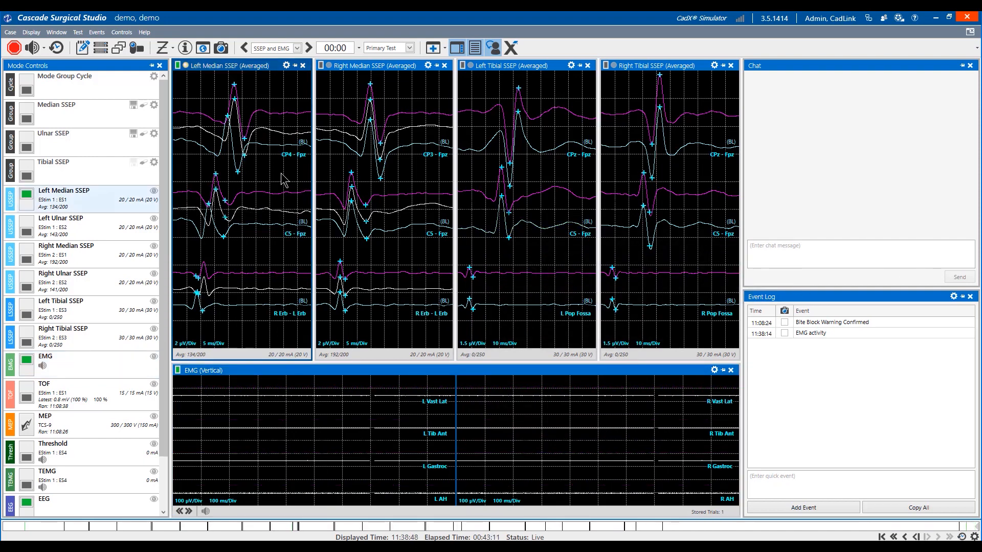
{"action": "double_click", "coordinate": [284, 180]}
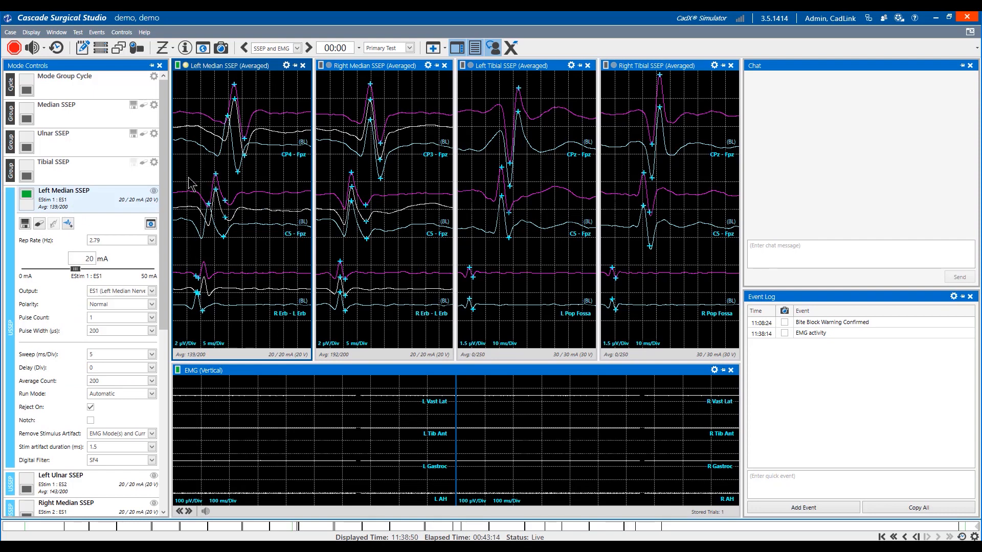
{"action": "left_click_drag", "start_coordinate": [171, 174], "coordinate": [185, 174]}
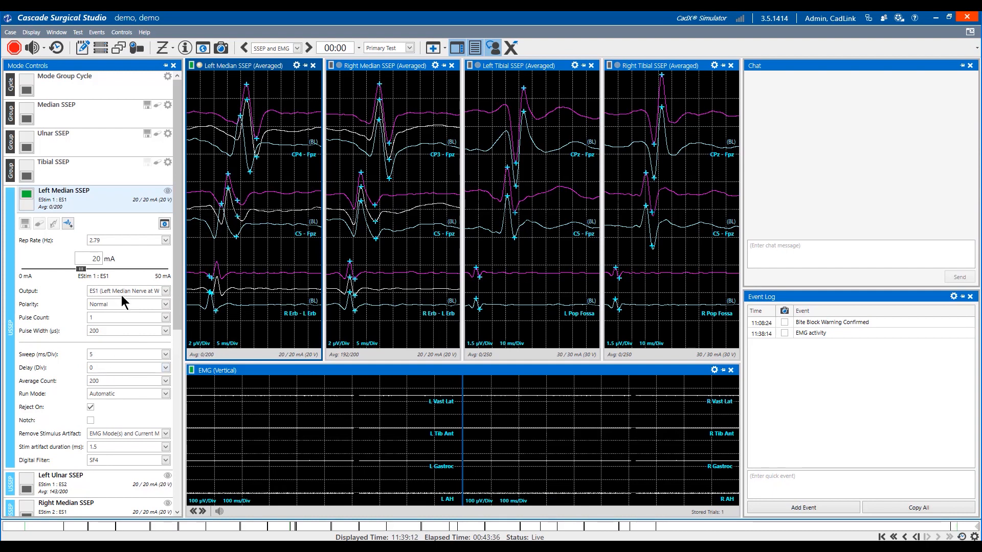
Step: Add to the running Left Median SSEP's average count and store its trials
{"action": "left_click", "coordinate": [70, 227]}
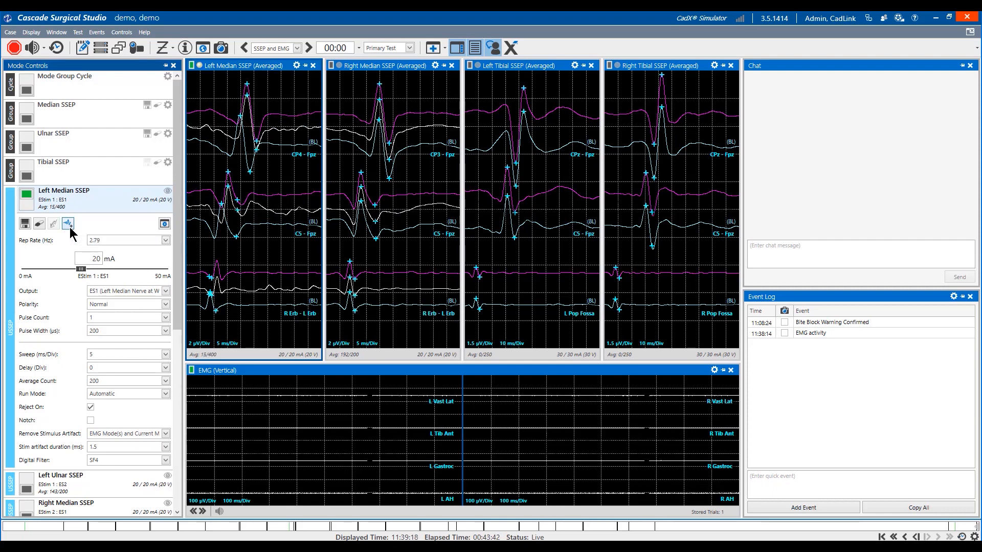
{"action": "mouse_move", "coordinate": [68, 206]}
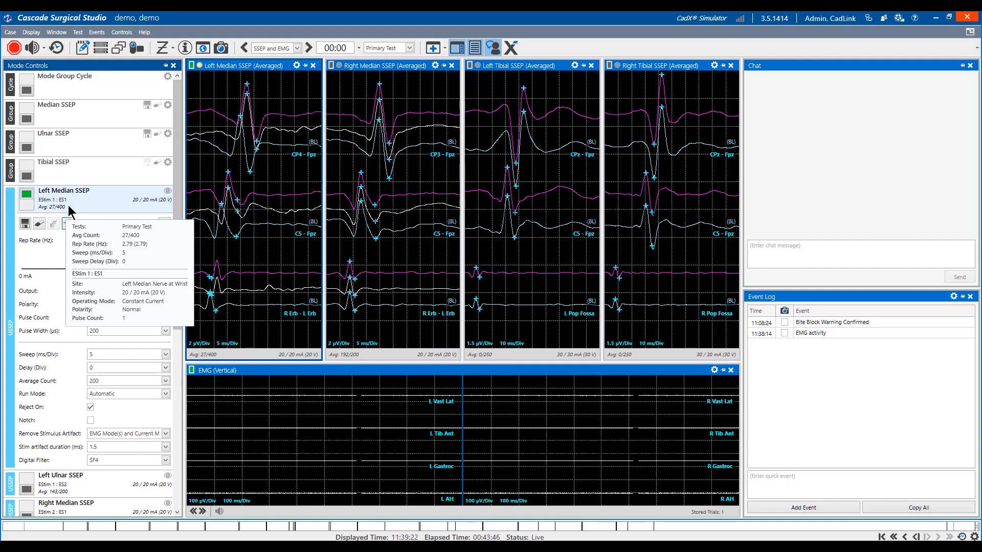
{"action": "left_click", "coordinate": [26, 225]}
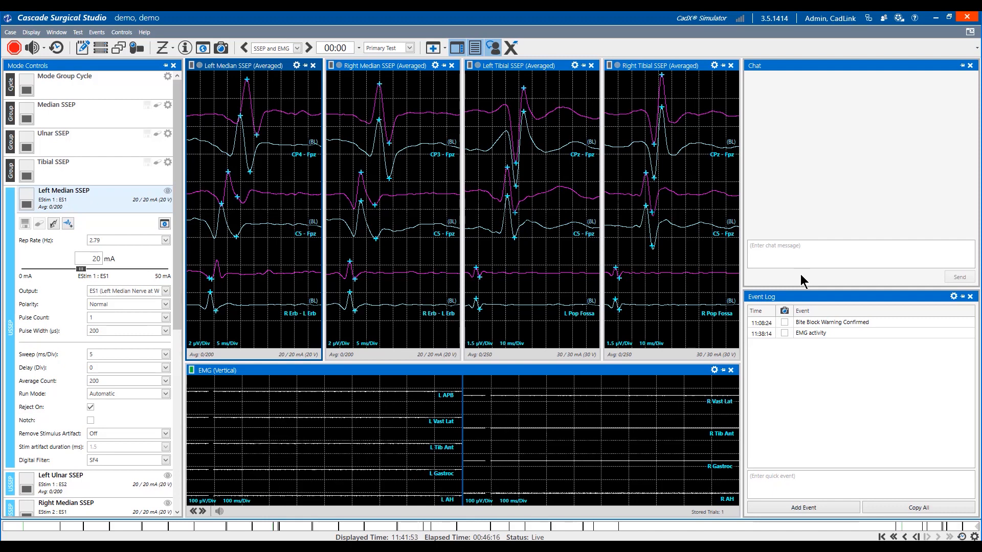
Step: Start the Left Median SSEP and set its Remove Stimulus Artifact option to EMG Mode(s) and Current Mode in the mode setup
{"action": "right_click", "coordinate": [209, 84]}
{"action": "left_click", "coordinate": [224, 90]}
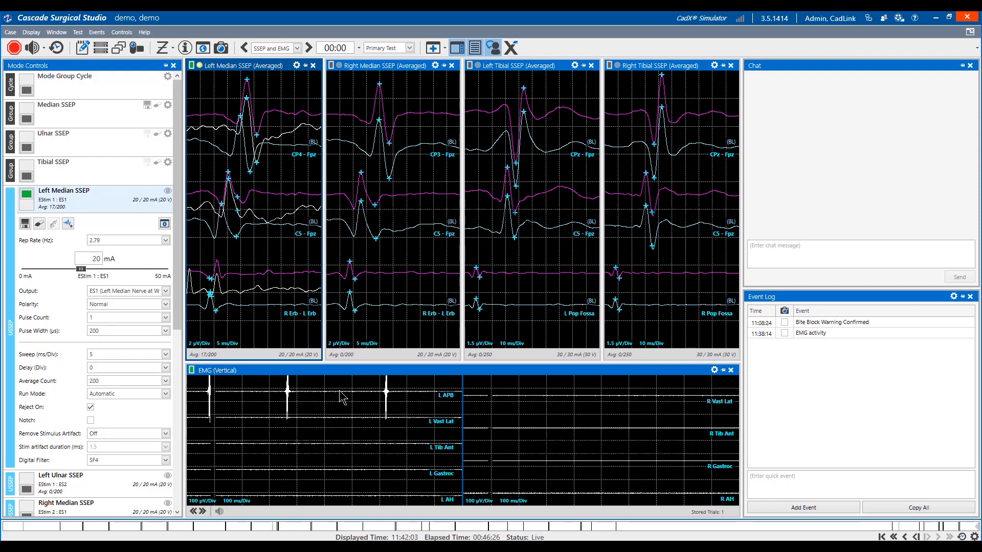
{"action": "right_click", "coordinate": [275, 173]}
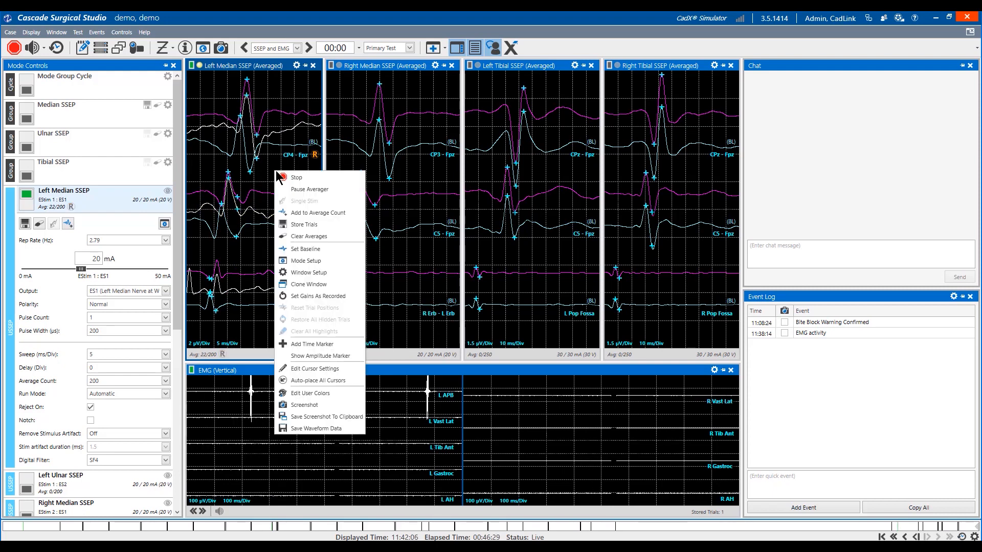
{"action": "double_click", "coordinate": [298, 258]}
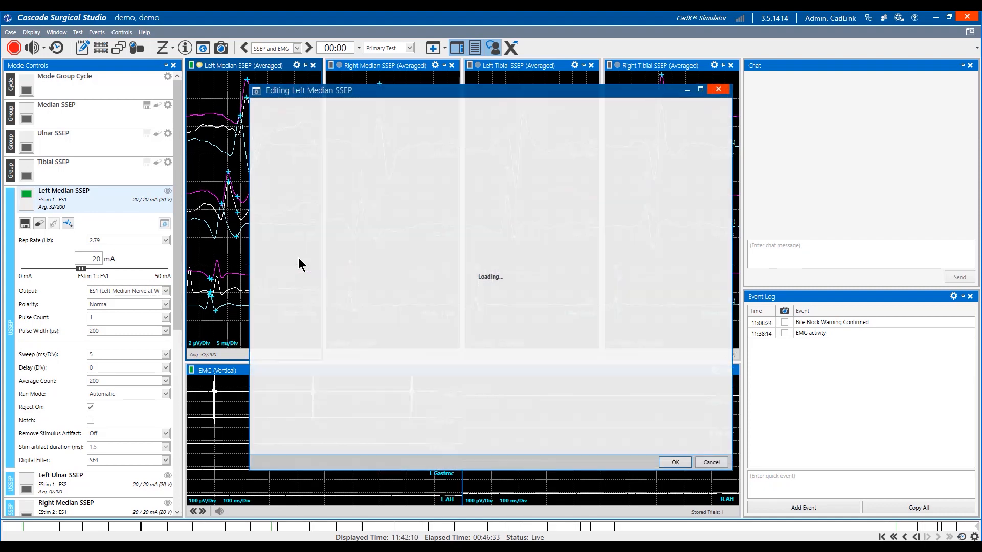
{"action": "scroll", "coordinate": [368, 351], "scroll_direction": "down", "scroll_amount": 3}
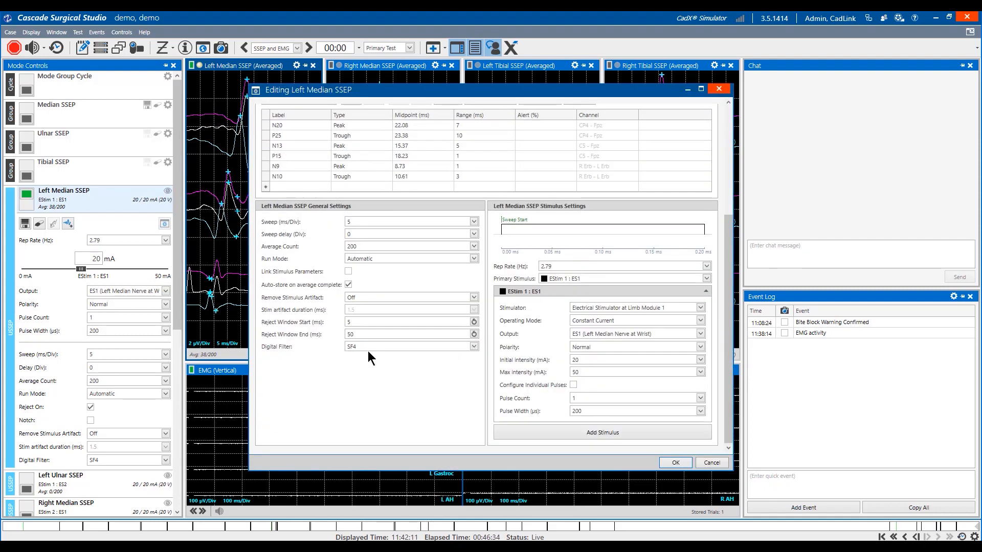
{"action": "left_click", "coordinate": [360, 296]}
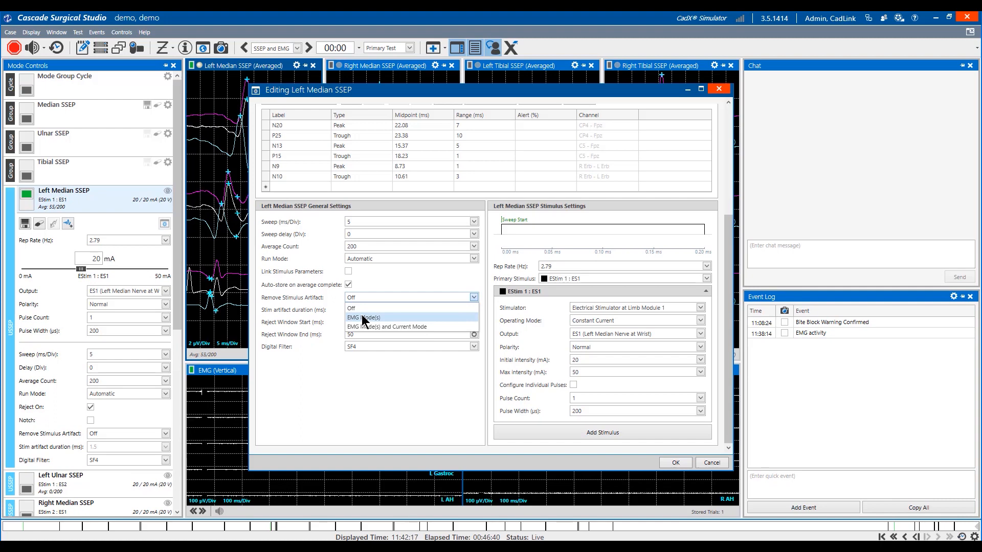
{"action": "left_click", "coordinate": [370, 326]}
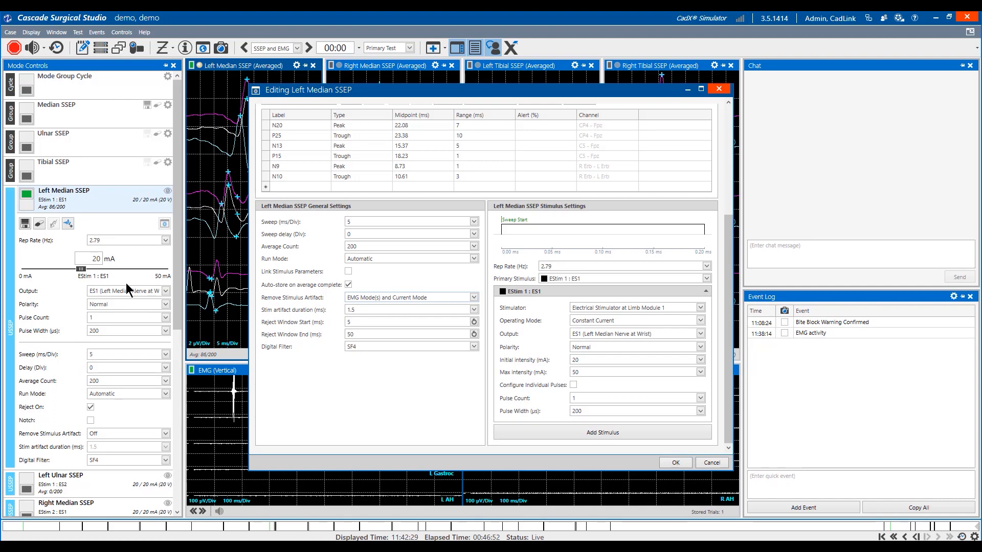
{"action": "left_click", "coordinate": [670, 463]}
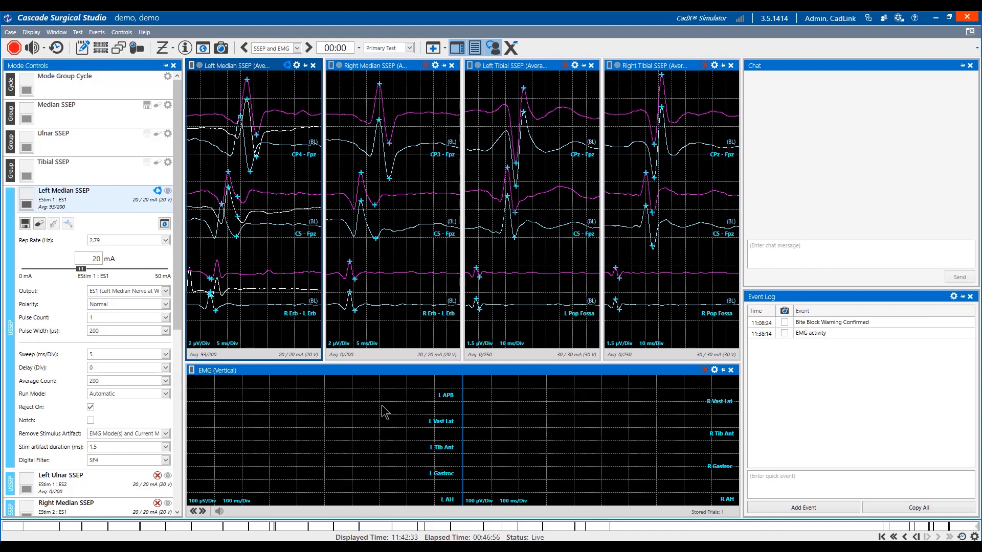
Step: Enable Allow removal of stim artifact in the EMG mode setup and save it
{"action": "right_click", "coordinate": [383, 177]}
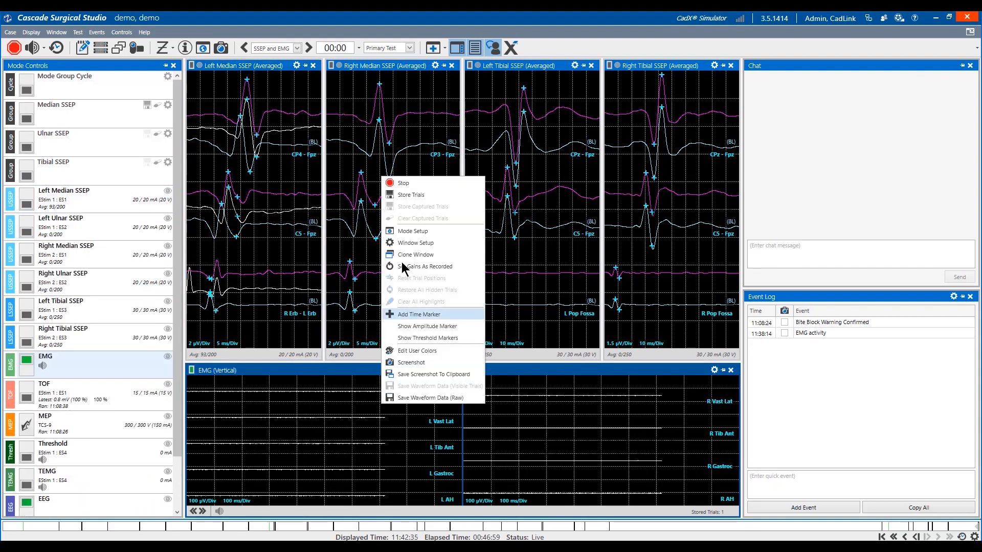
{"action": "left_click", "coordinate": [410, 232]}
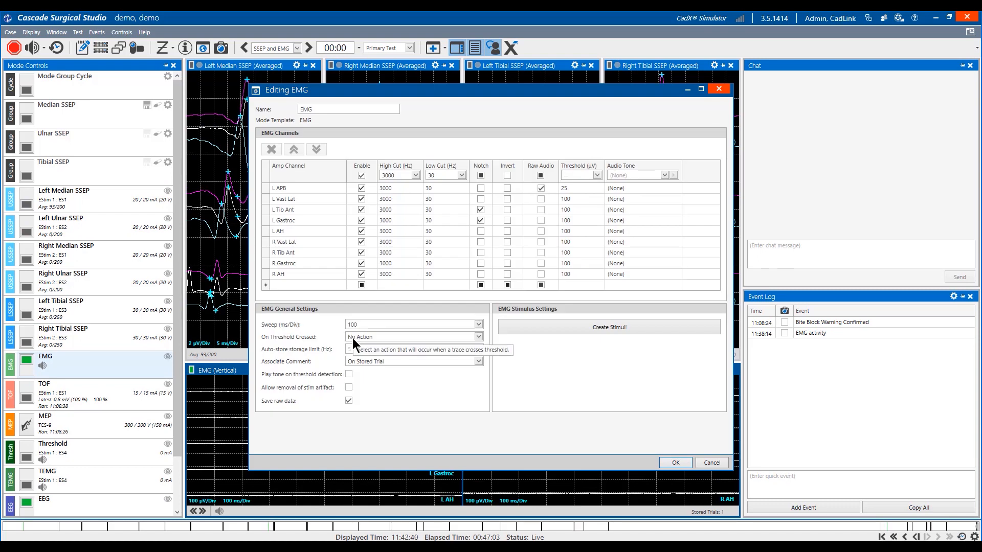
{"action": "left_click", "coordinate": [349, 387]}
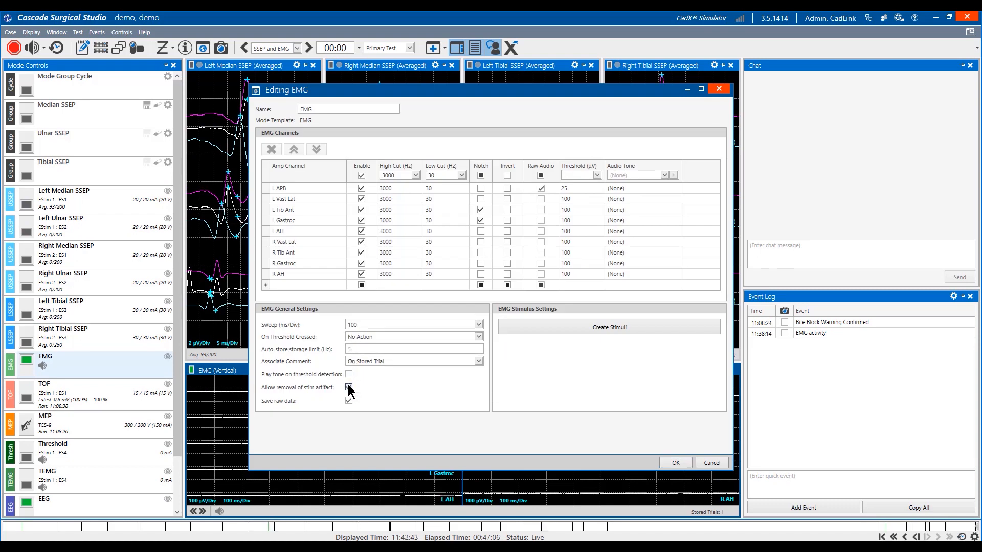
{"action": "left_click", "coordinate": [674, 463]}
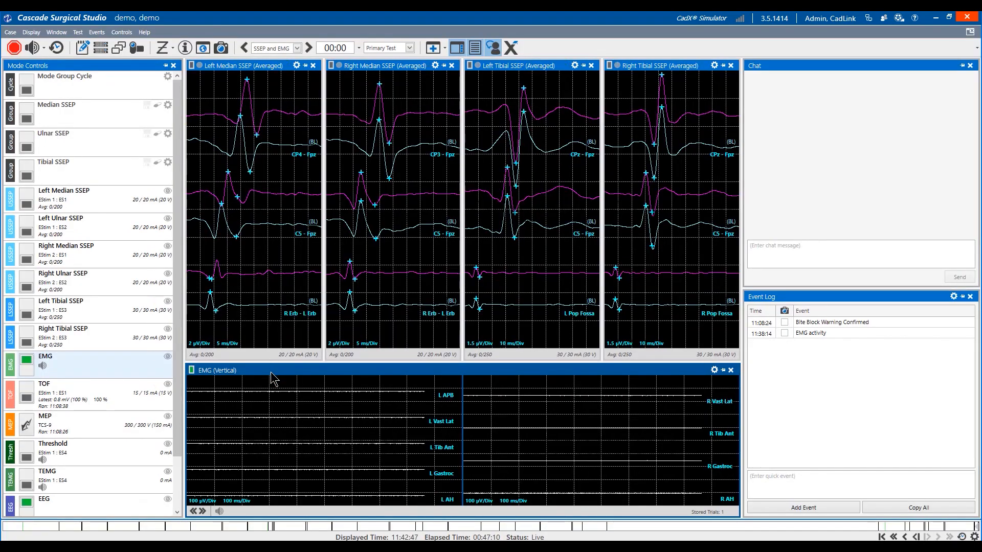
Step: Restart the Left Median SSEP and increase its stim artifact duration first to 3 ms and finally to 5 ms
{"action": "left_click", "coordinate": [192, 66]}
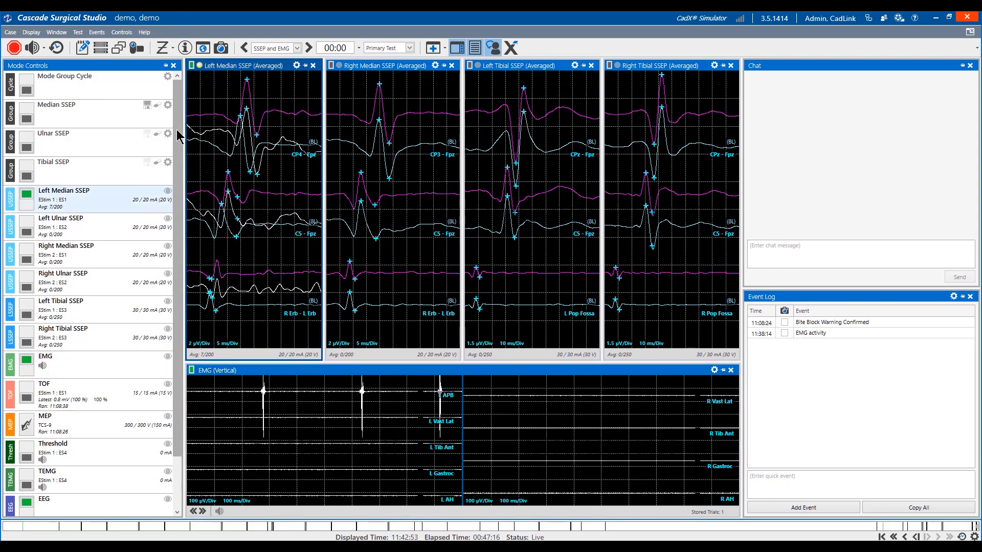
{"action": "left_click", "coordinate": [109, 197]}
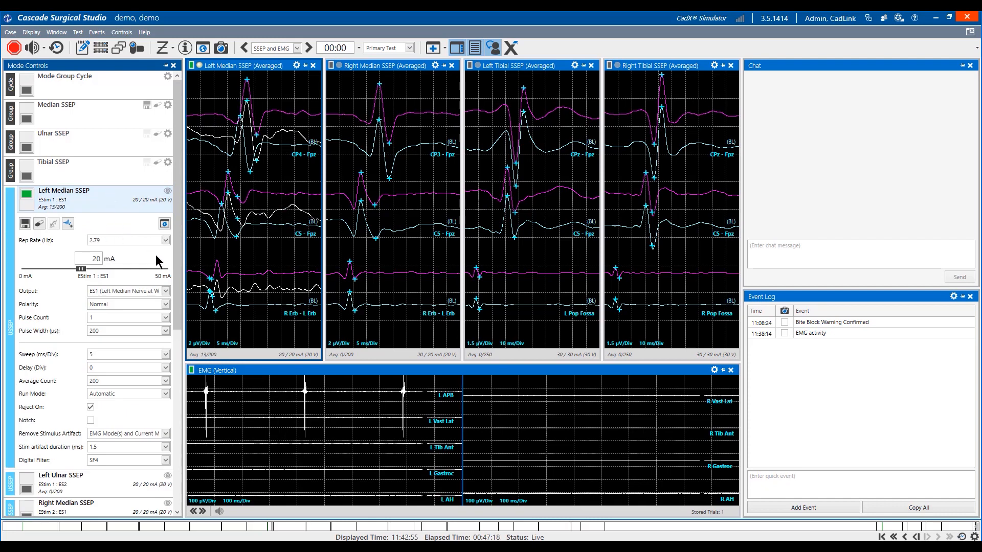
{"action": "left_click_drag", "start_coordinate": [176, 256], "coordinate": [176, 307]}
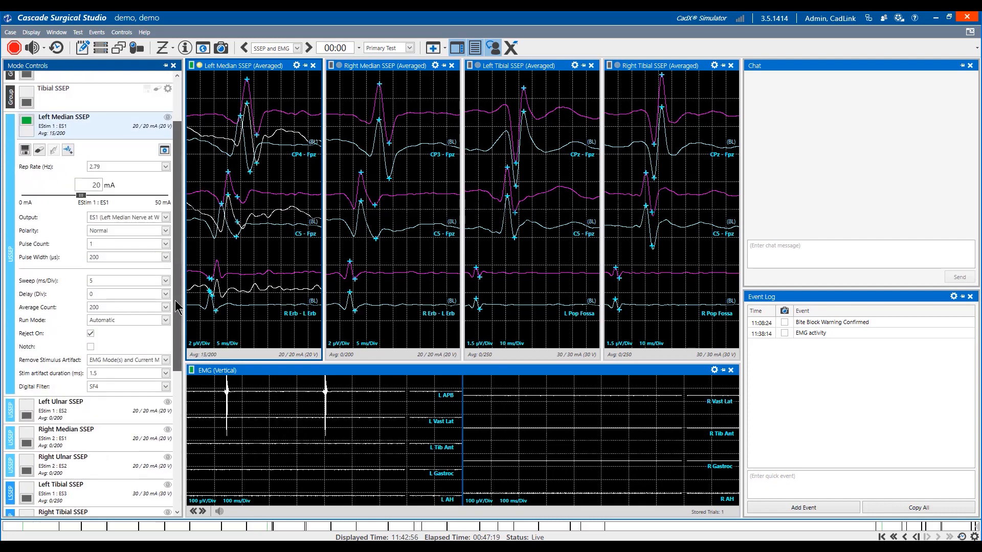
{"action": "left_click", "coordinate": [164, 373]}
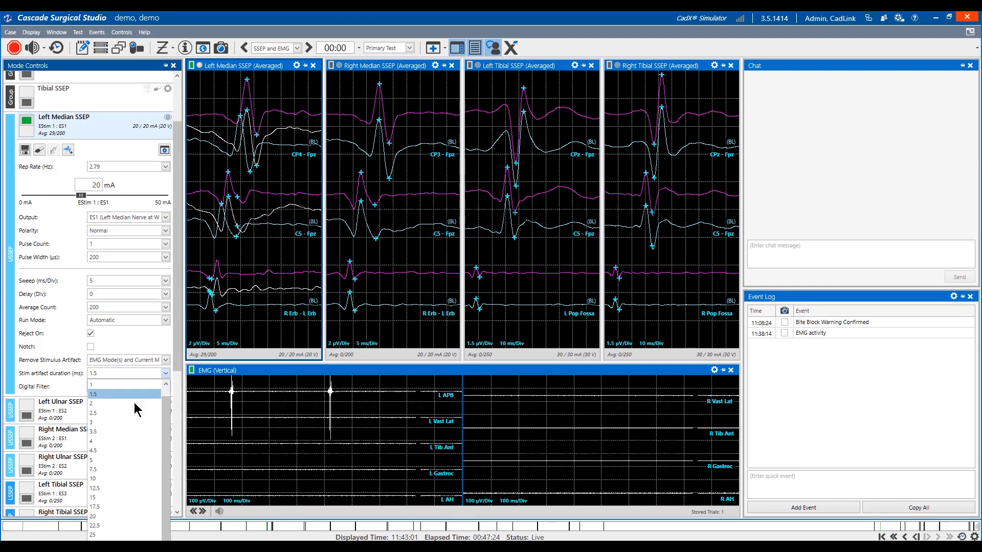
{"action": "left_click", "coordinate": [118, 422]}
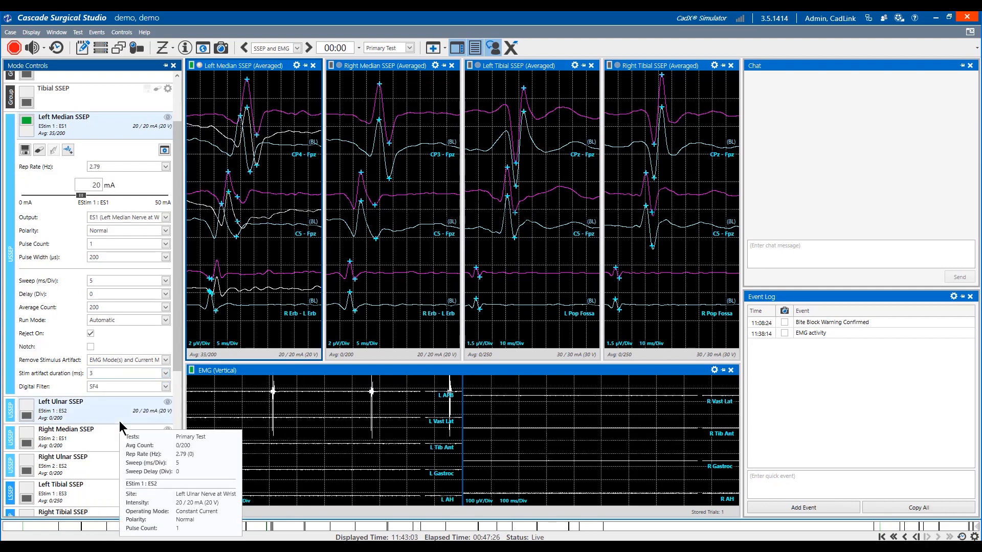
{"action": "left_click", "coordinate": [166, 373]}
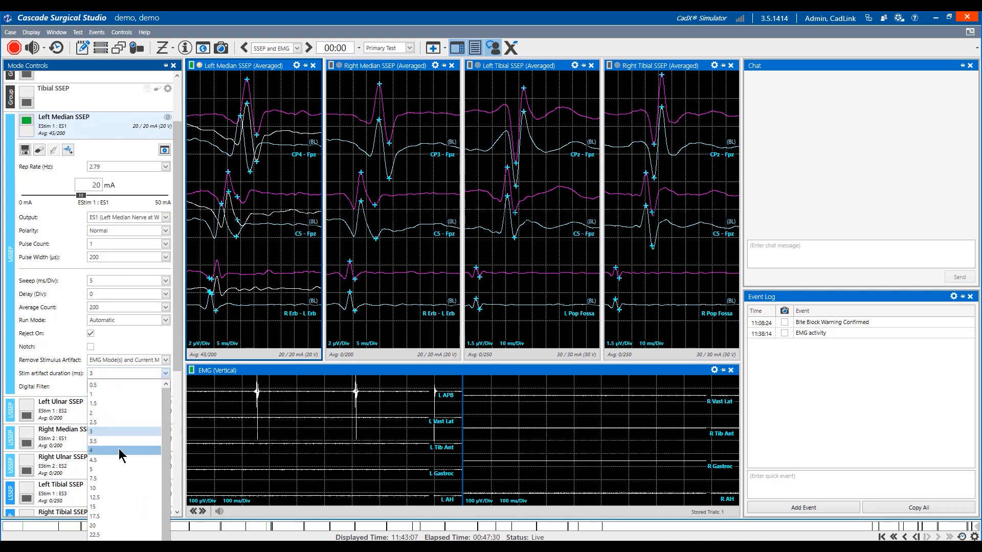
{"action": "left_click", "coordinate": [107, 470]}
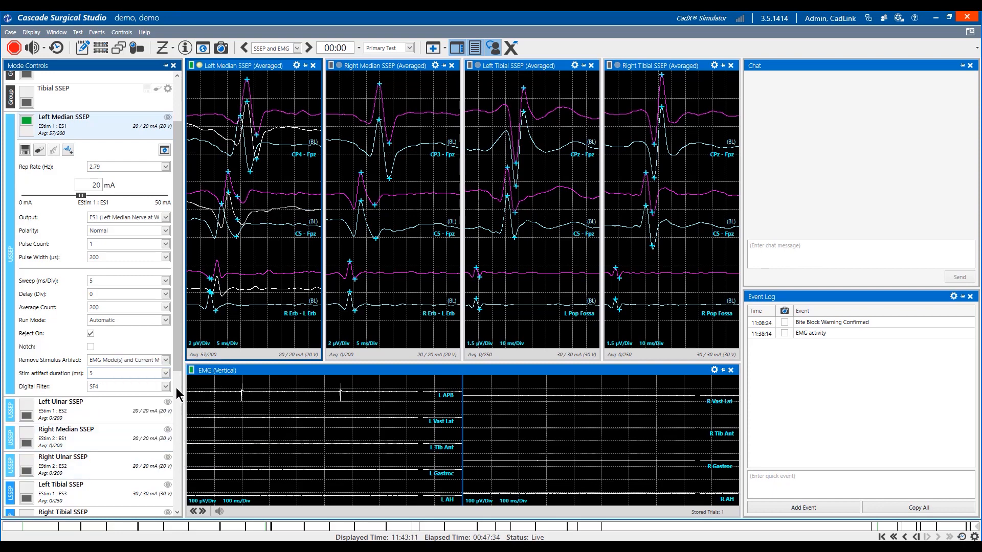
Step: Raise the running Left Median SSEP's stim artifact duration to 7.5 ms
{"action": "left_click", "coordinate": [165, 360]}
{"action": "left_click", "coordinate": [166, 360]}
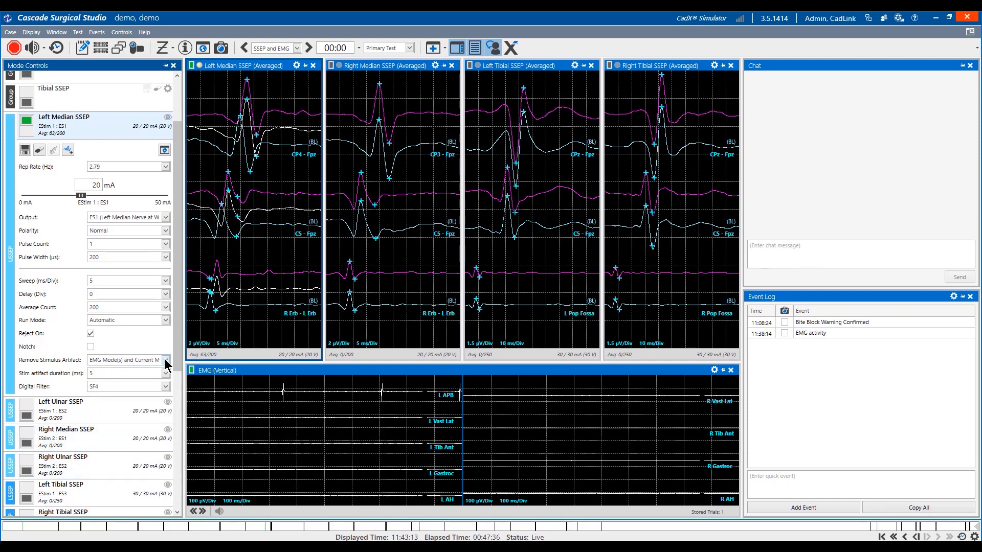
{"action": "left_click", "coordinate": [164, 379]}
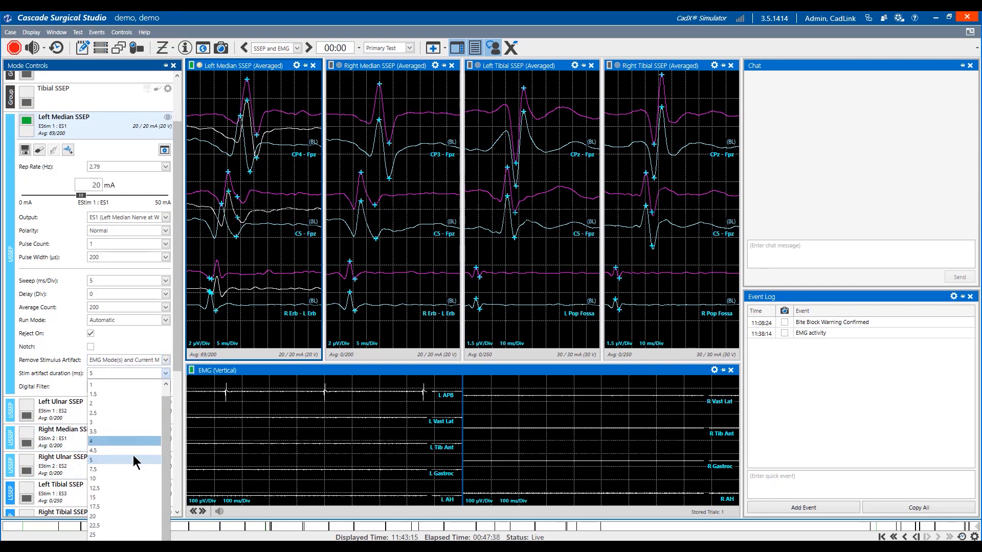
{"action": "left_click", "coordinate": [124, 468]}
{"action": "mouse_move", "coordinate": [124, 467]}
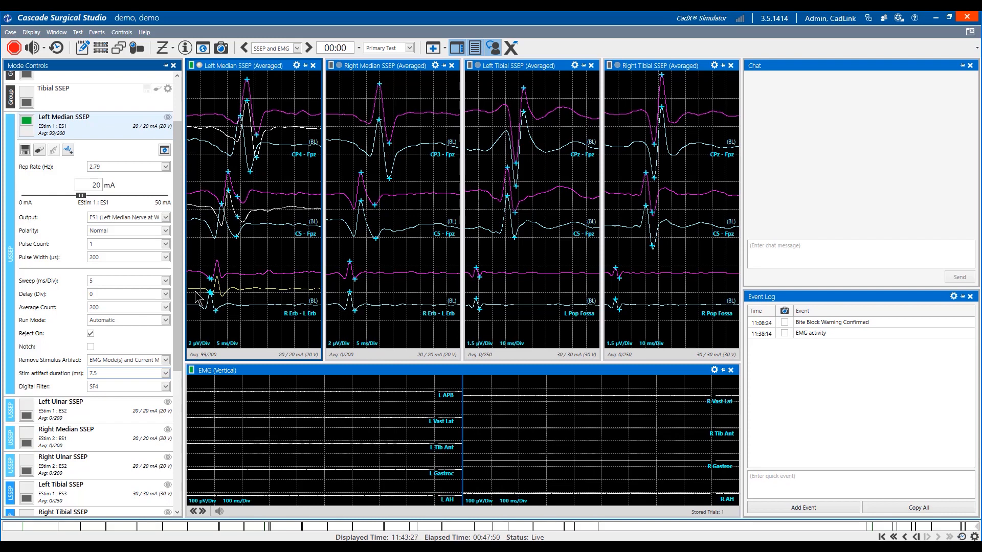
{"action": "mouse_move", "coordinate": [197, 295]}
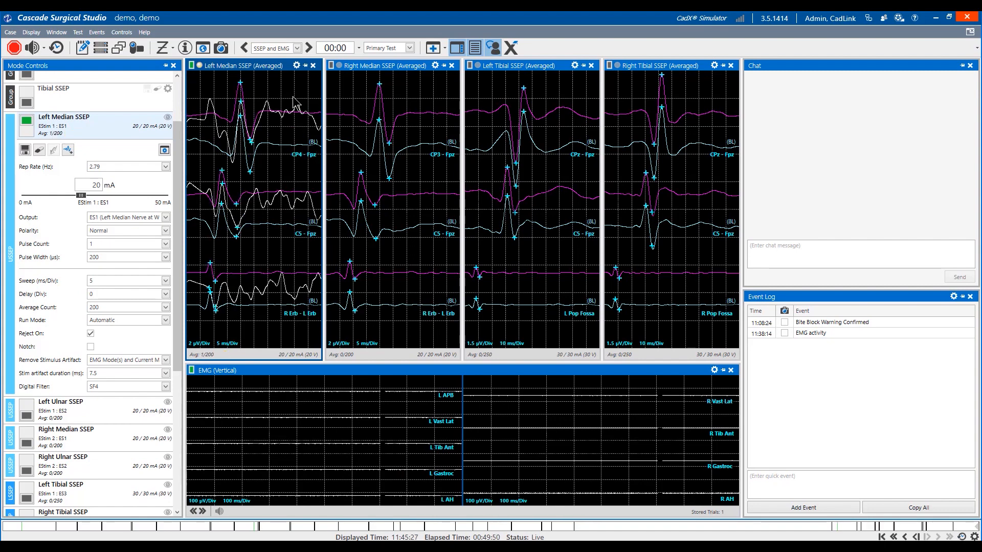
Step: Add a trace event with the comment "latency shift" to the Left Median SSEP's CP4 - Fpz trace
{"action": "right_click", "coordinate": [264, 112]}
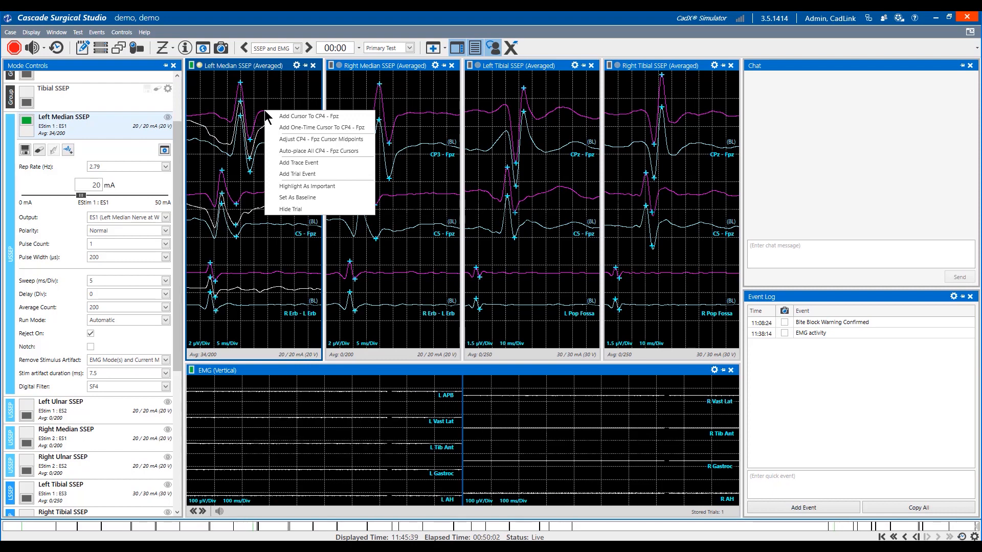
{"action": "left_click", "coordinate": [309, 163]}
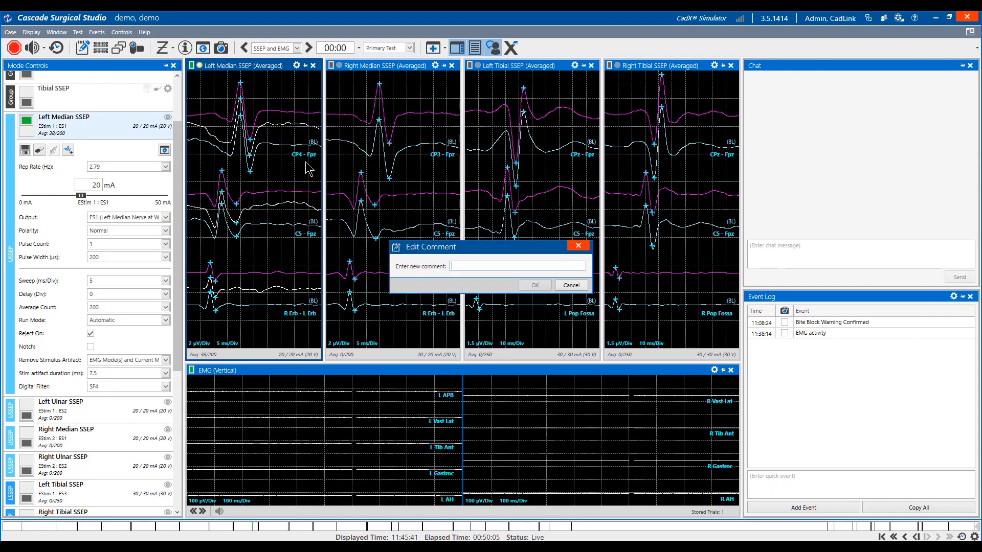
{"action": "type", "text": "late"}
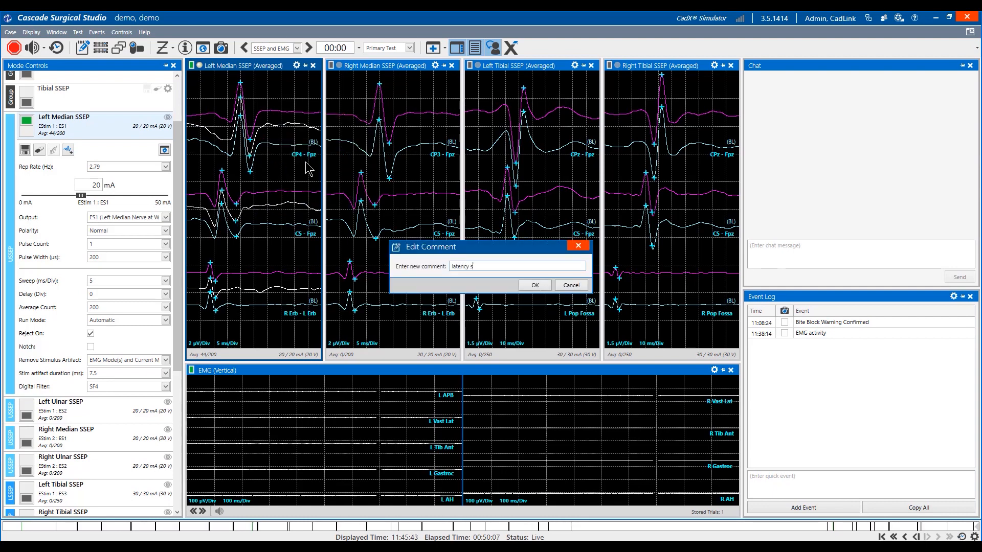
{"action": "type", "text": "ncy s"}
{"action": "key", "text": "Return"}
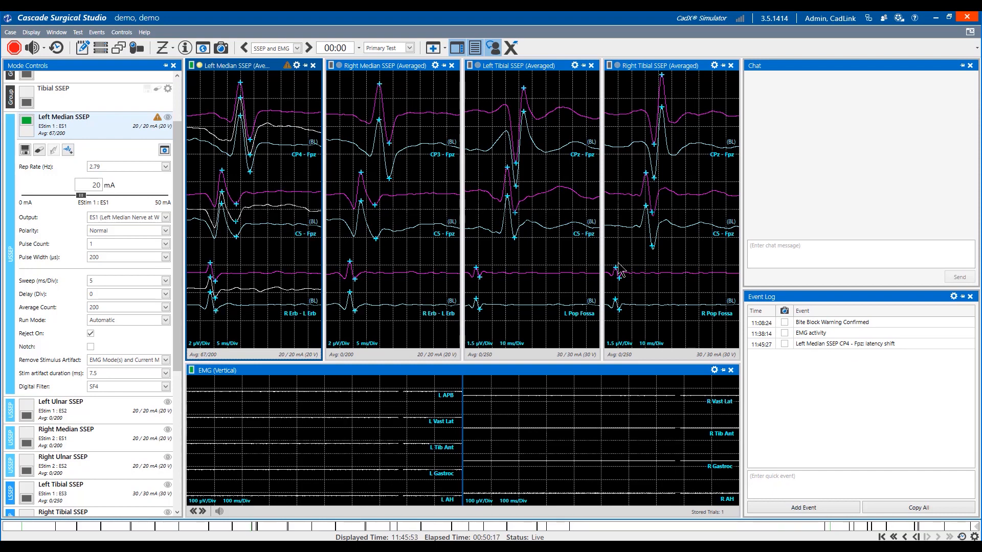
Step: Add a trial event with the comment "test" to the Left Median SSEP
{"action": "right_click", "coordinate": [295, 114]}
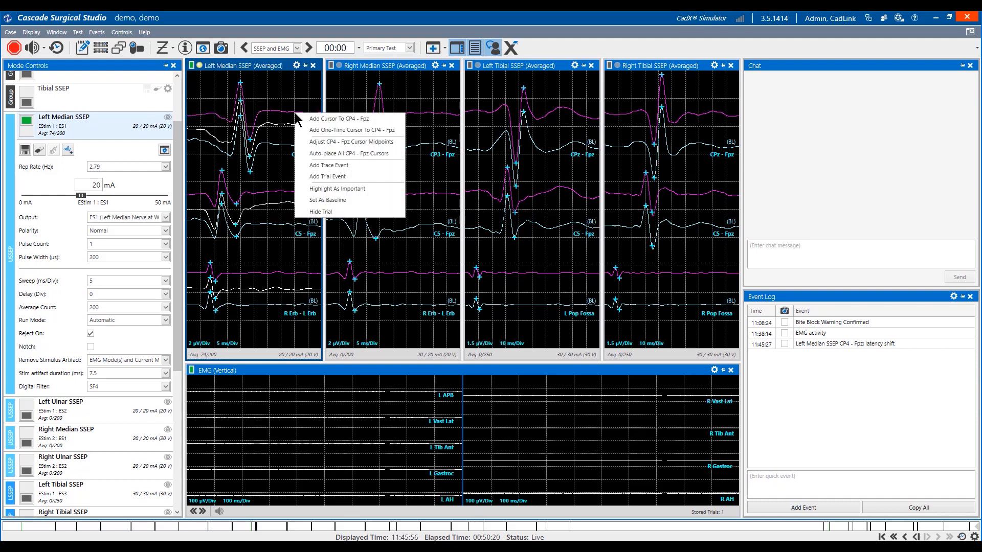
{"action": "left_click", "coordinate": [318, 175]}
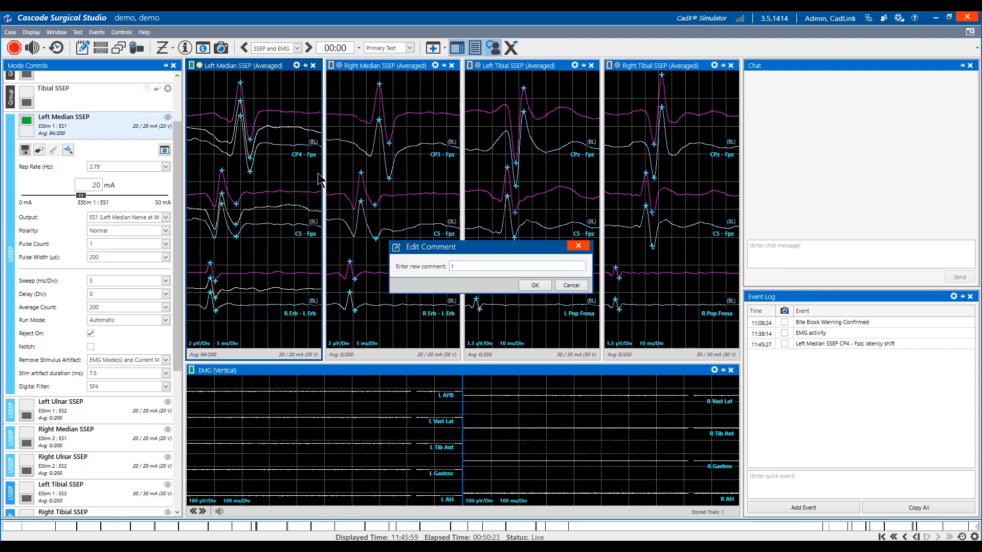
{"action": "type", "text": "test"}
{"action": "key", "text": "Return"}
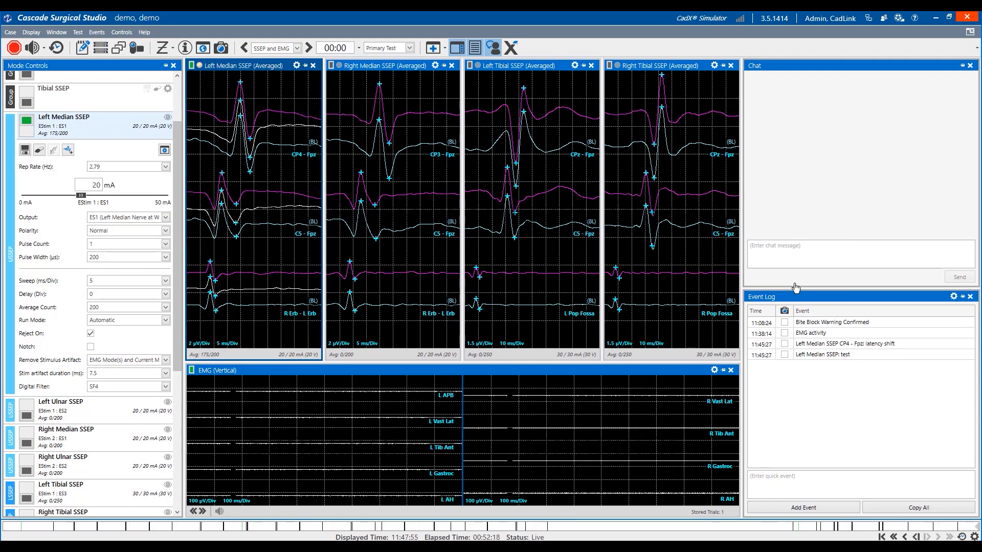
Step: Review the priority levels offered by the Event Log's priority filter and keep all of them selected
{"action": "left_click", "coordinate": [953, 299]}
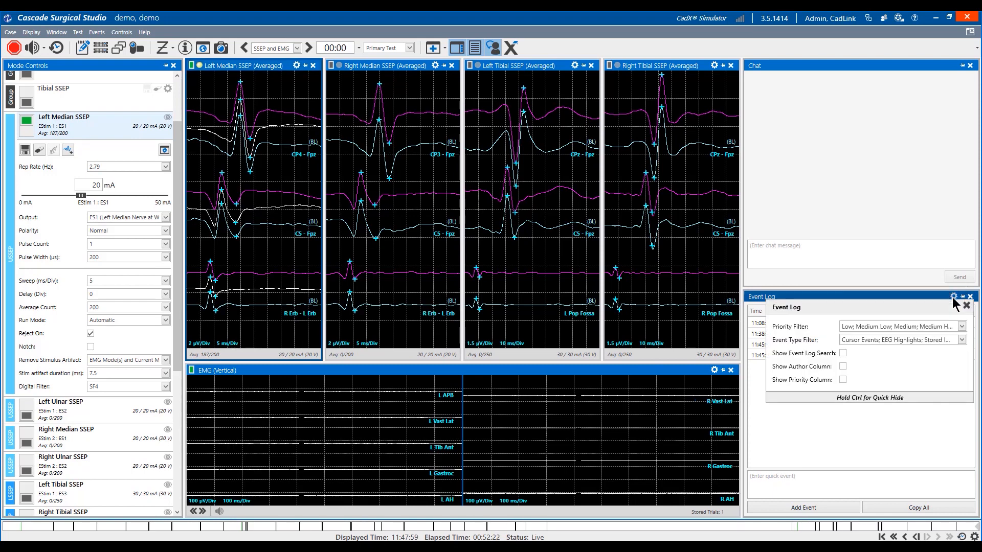
{"action": "left_click", "coordinate": [906, 326]}
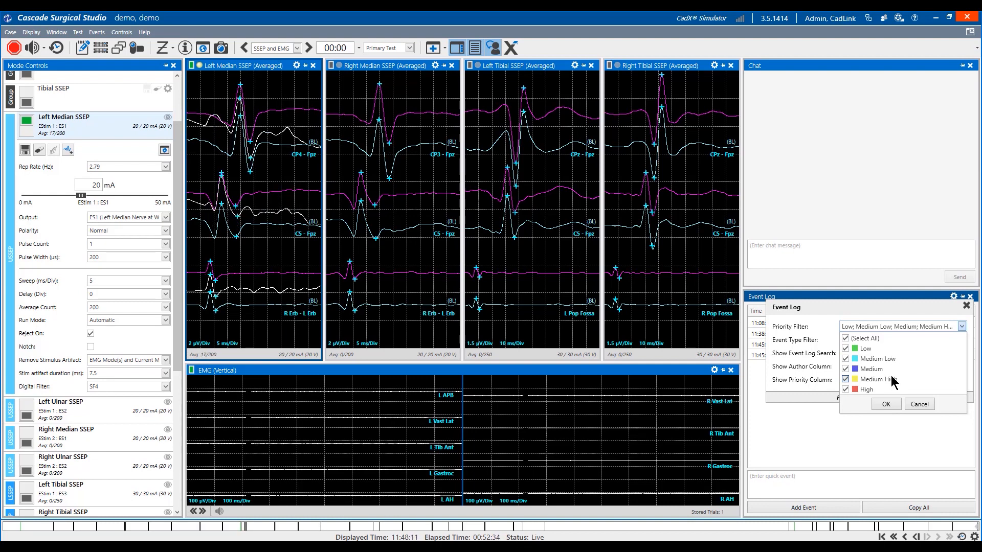
{"action": "left_click", "coordinate": [897, 406]}
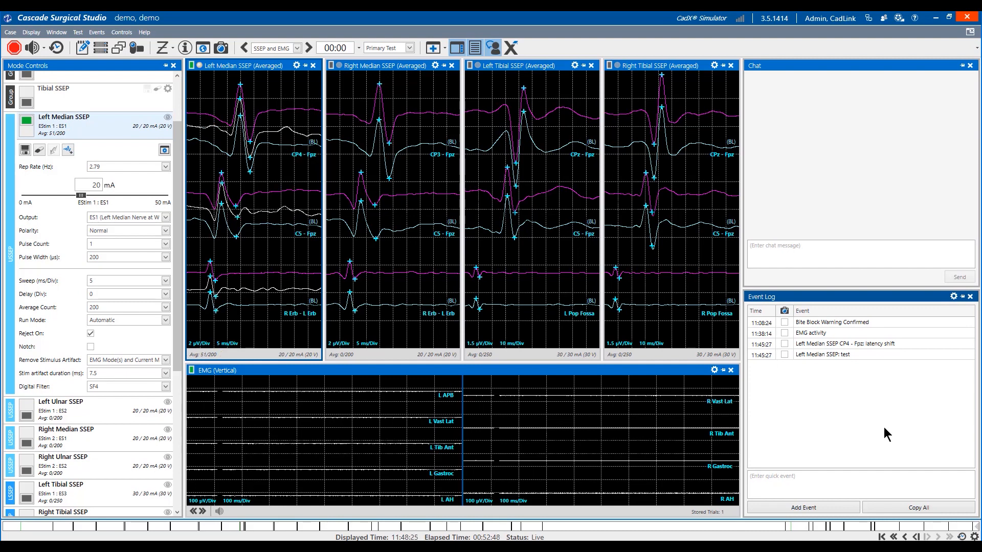
Step: Enable Show Event Log Search in the Event Log settings
{"action": "left_click", "coordinate": [953, 297]}
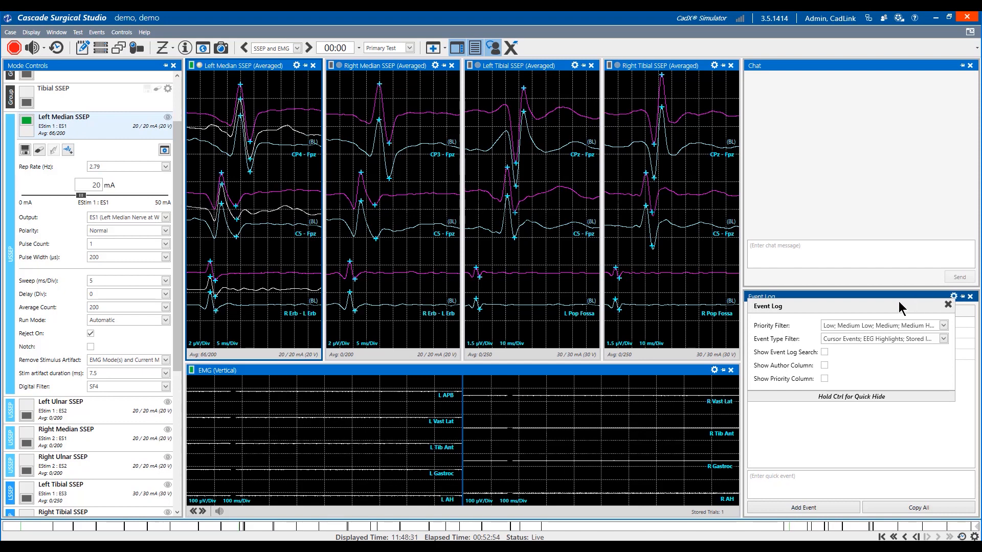
{"action": "left_click", "coordinate": [824, 366]}
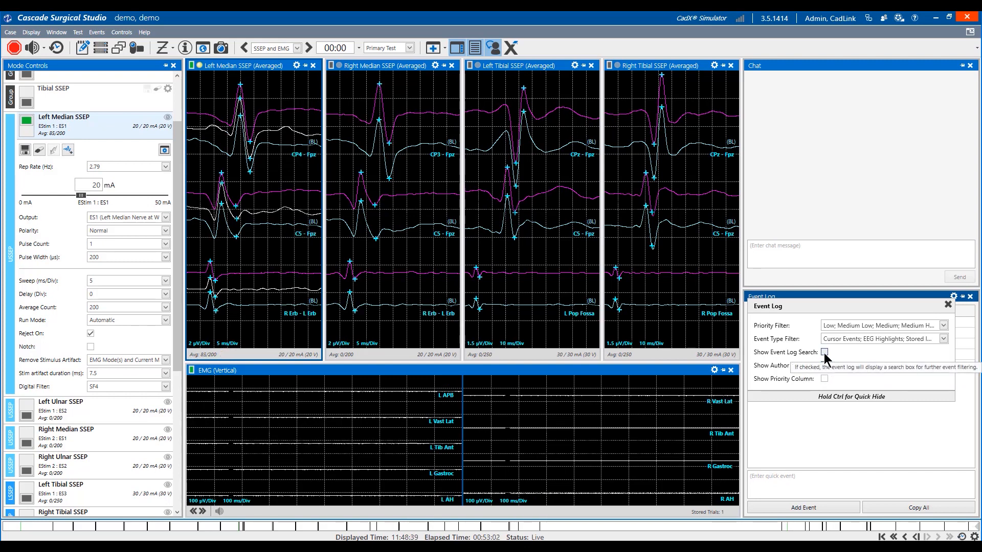
{"action": "left_click", "coordinate": [824, 353]}
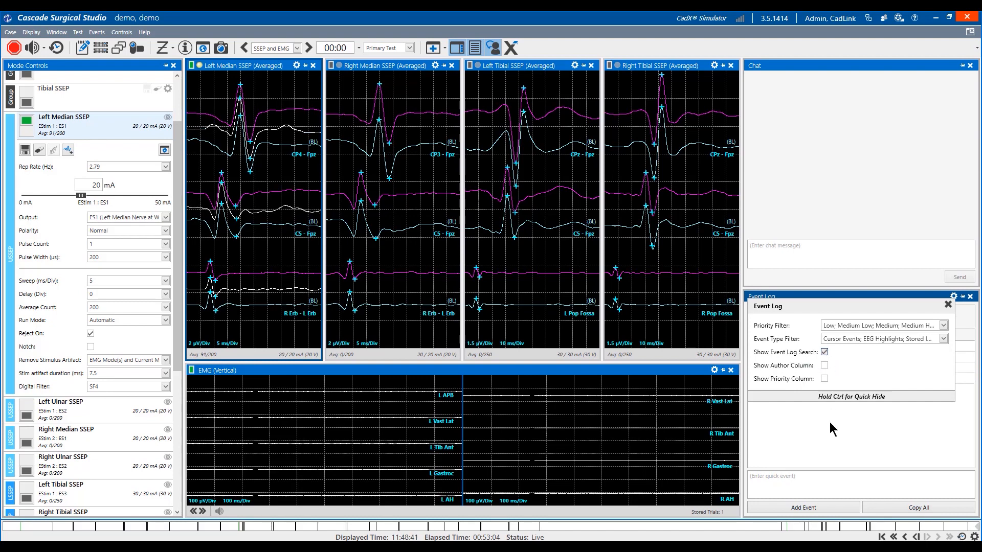
Step: Search the Event Log for "emg activity"
{"action": "left_click", "coordinate": [779, 318]}
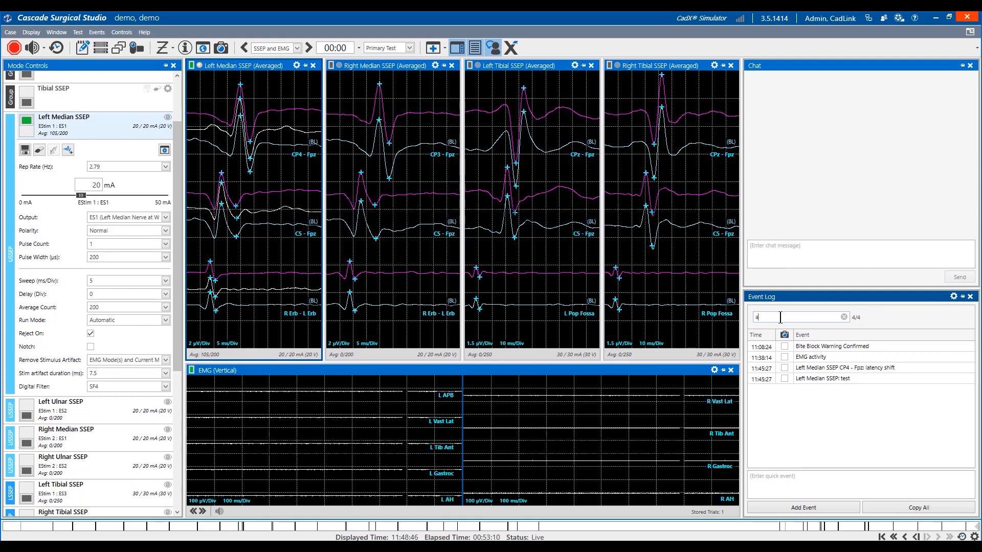
{"action": "type", "text": "ac"}
{"action": "key", "text": "BackSpace"}
{"action": "key", "text": "BackSpace"}
{"action": "type", "text": "emg"}
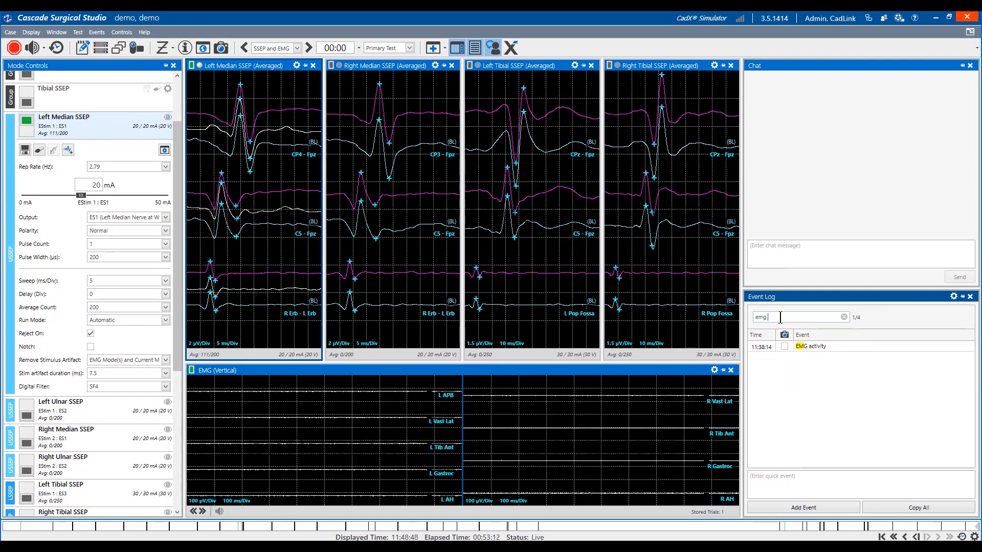
{"action": "type", "text": " acitit"}
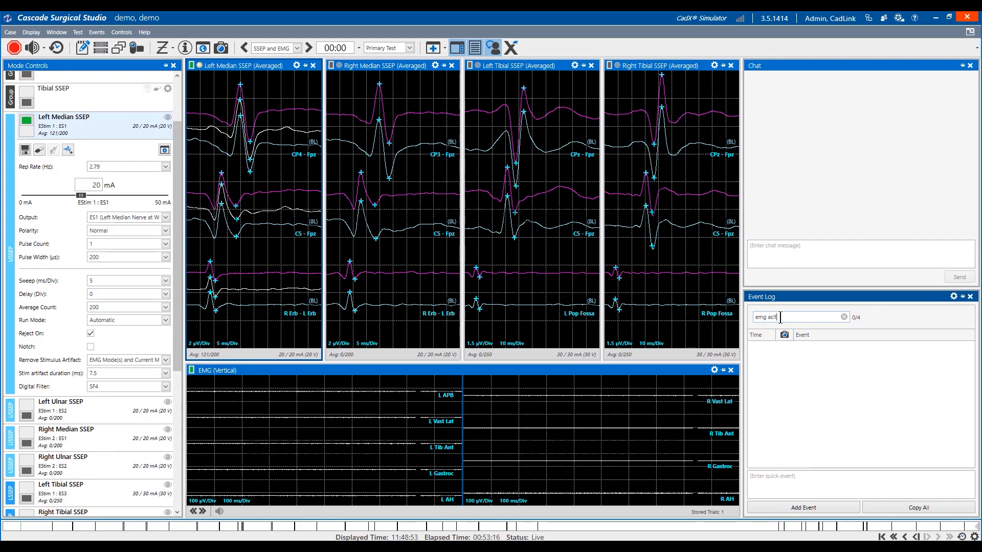
{"action": "key", "text": "BackSpace"}
{"action": "key", "text": "BackSpace"}
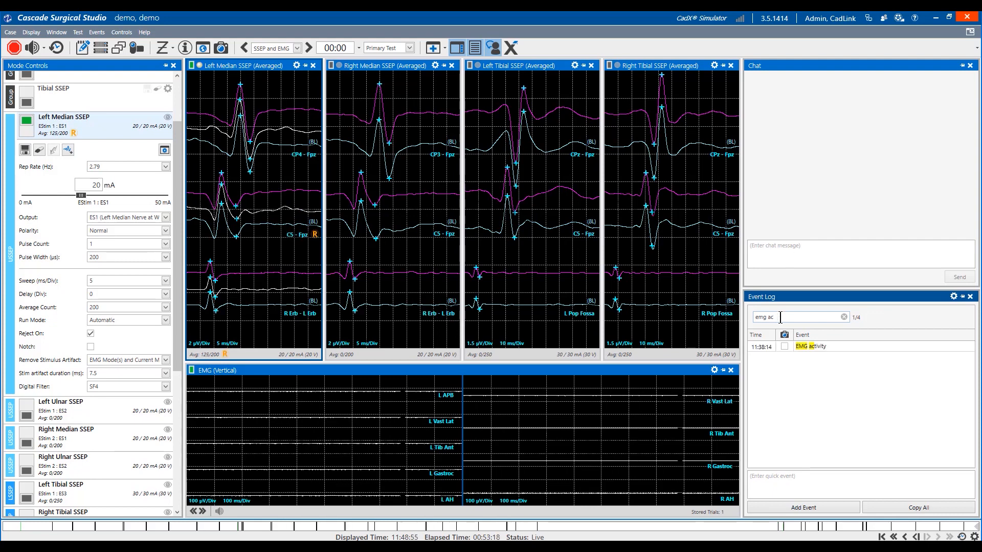
{"action": "type", "text": "tivity"}
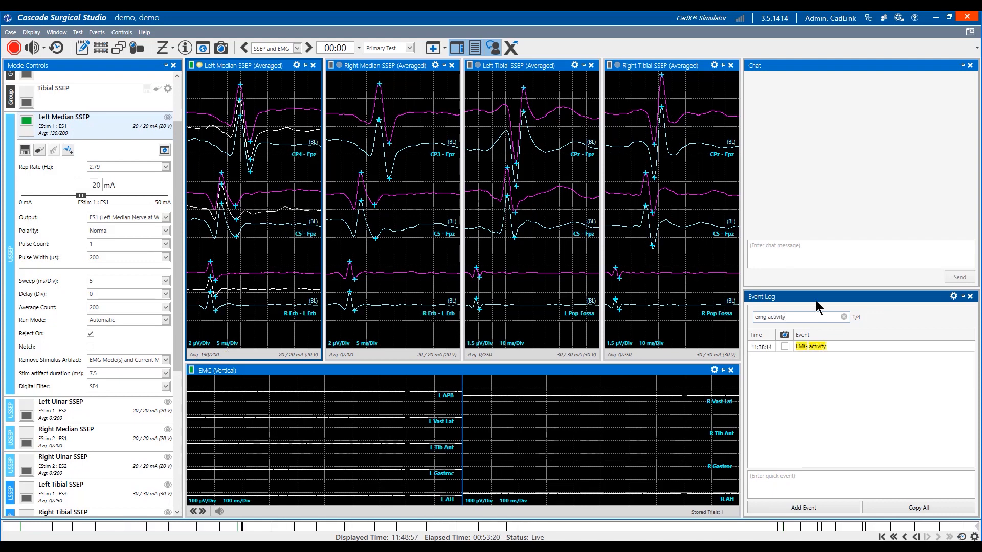
Step: Replace the Event Log search with "left median" and clear it after viewing the matching events
{"action": "left_click", "coordinate": [844, 317]}
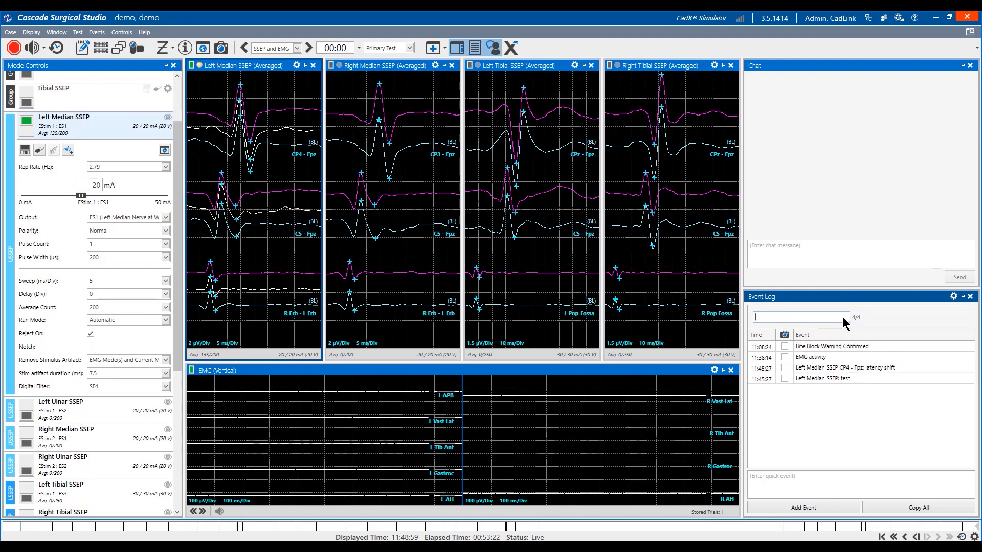
{"action": "type", "text": "left median"}
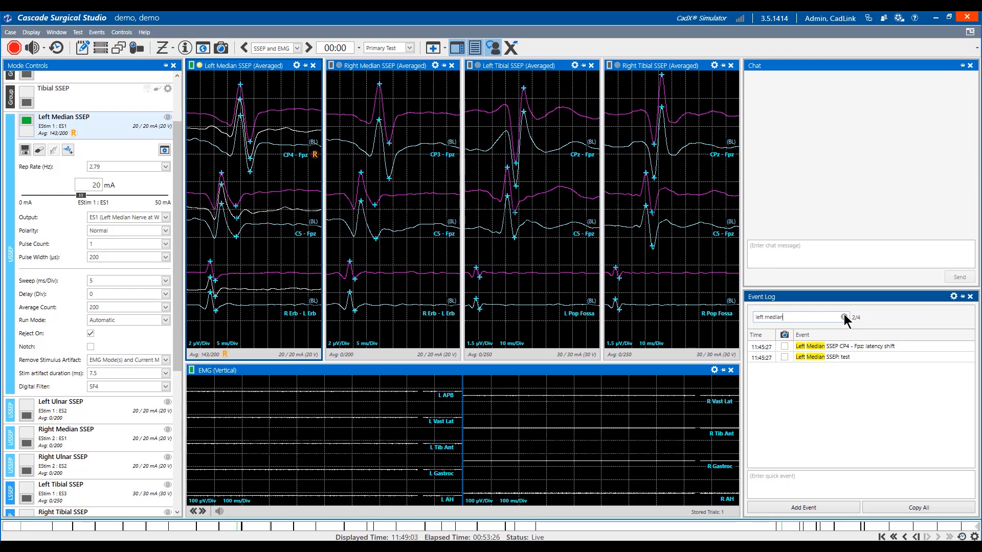
{"action": "left_click", "coordinate": [843, 317]}
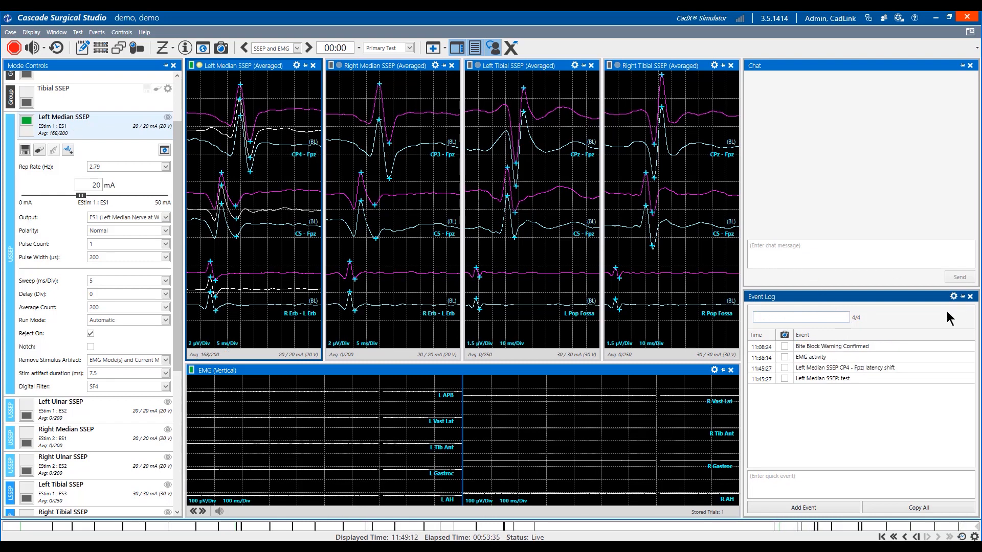
Step: Show the author and priority columns in the Event Log and review its event type filter options
{"action": "left_click", "coordinate": [954, 297]}
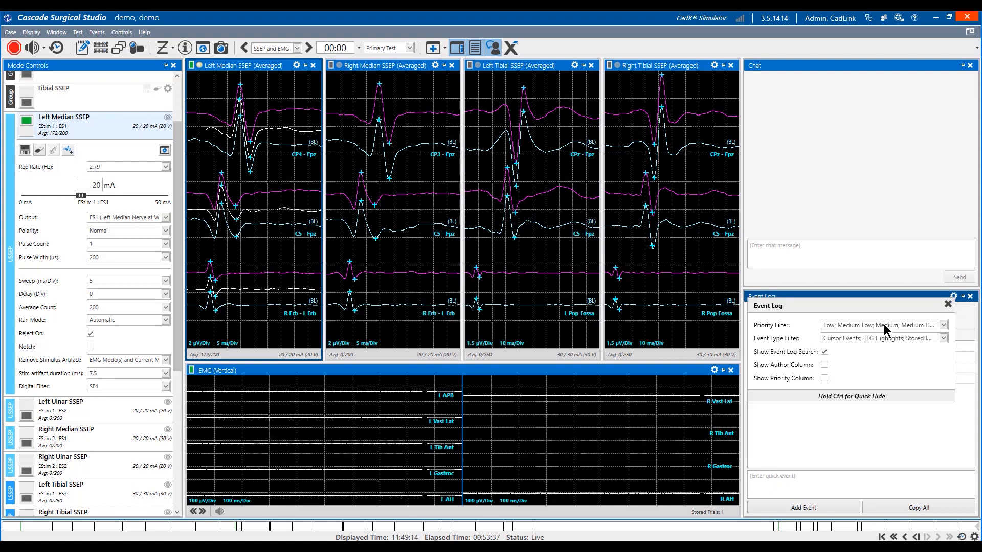
{"action": "left_click", "coordinate": [825, 364]}
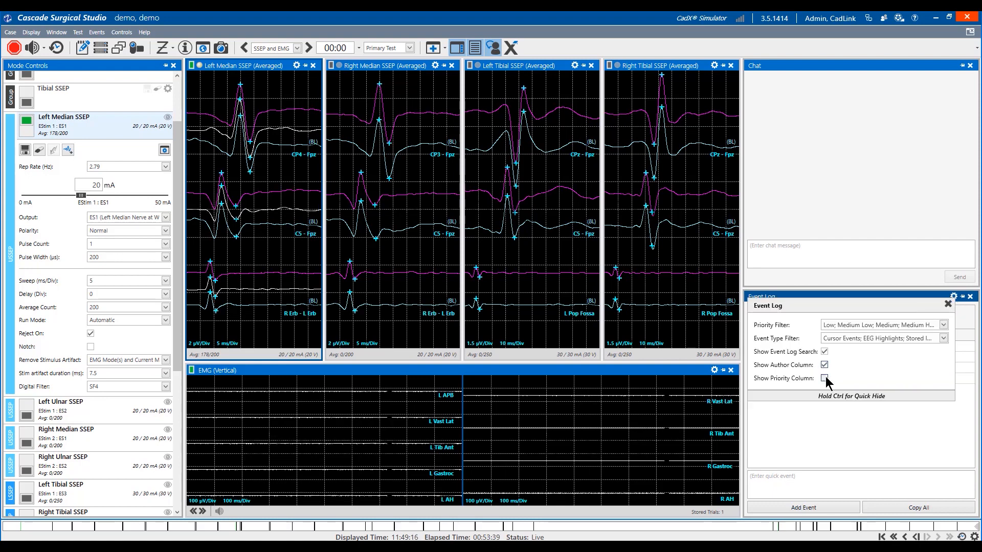
{"action": "left_click", "coordinate": [824, 378]}
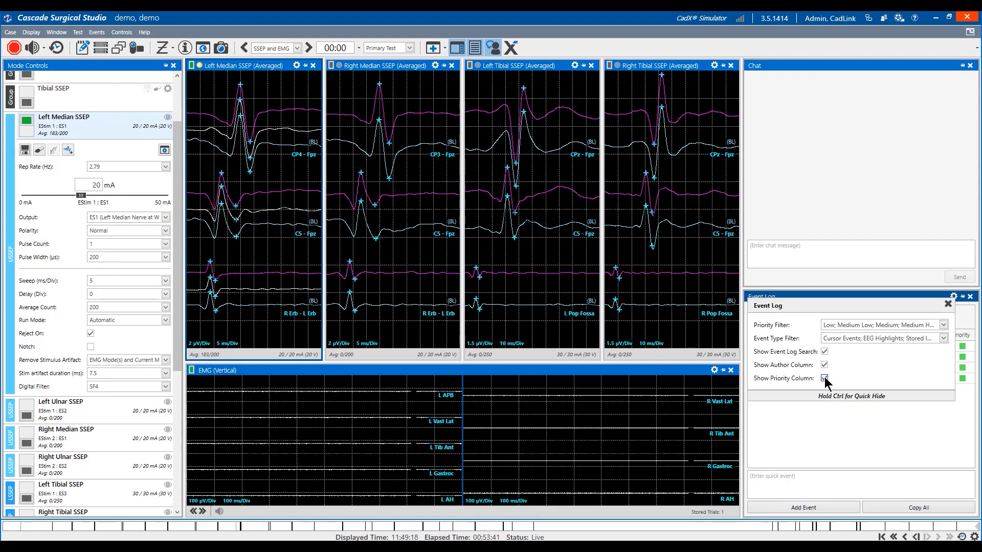
{"action": "left_click", "coordinate": [836, 341]}
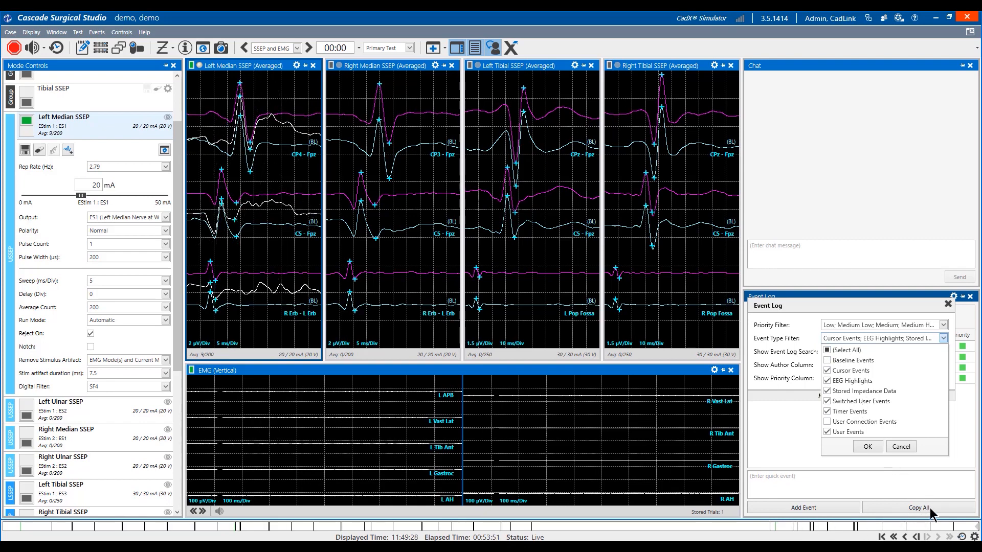
{"action": "left_click", "coordinate": [876, 449]}
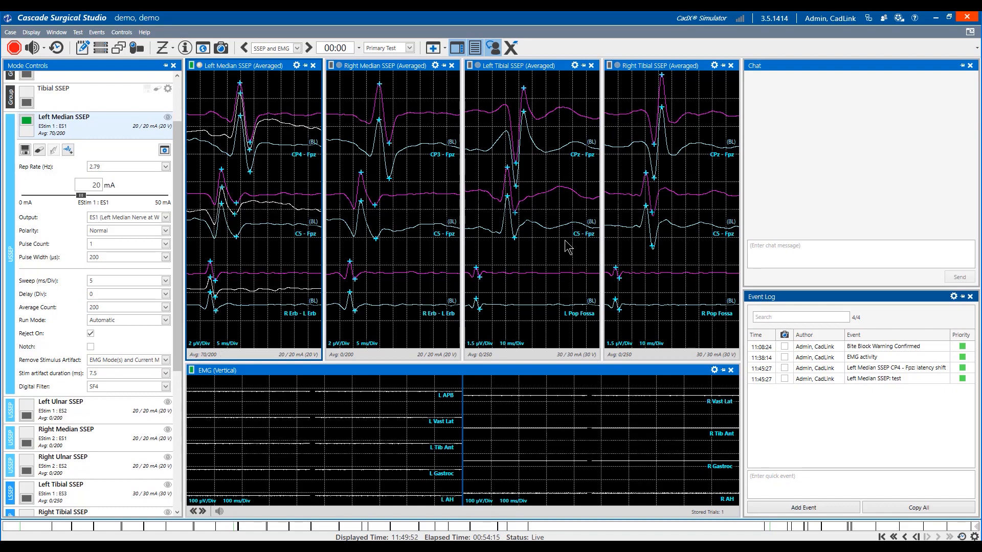
Step: Include Baseline Events in the Event Log's event type filter and close the log settings
{"action": "left_click", "coordinate": [954, 297]}
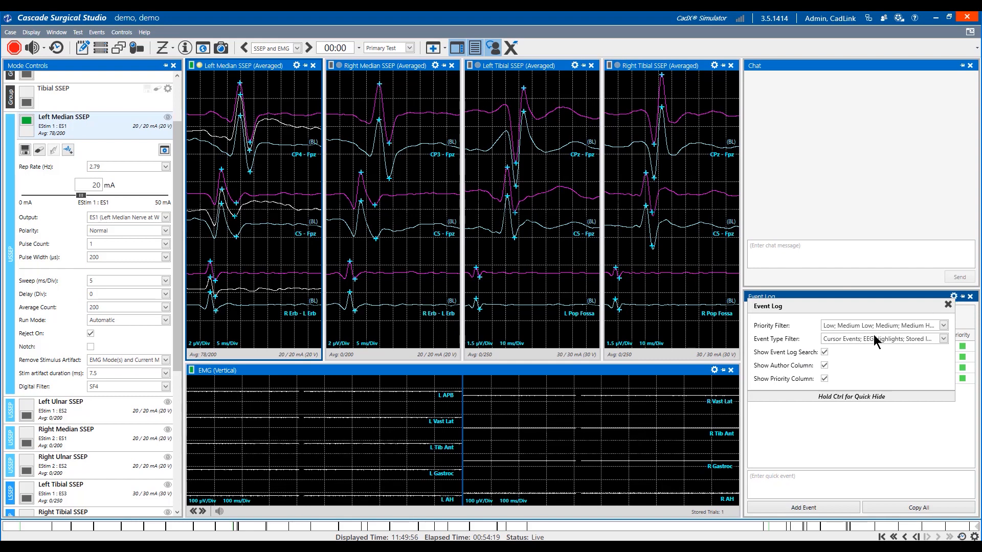
{"action": "left_click", "coordinate": [855, 339]}
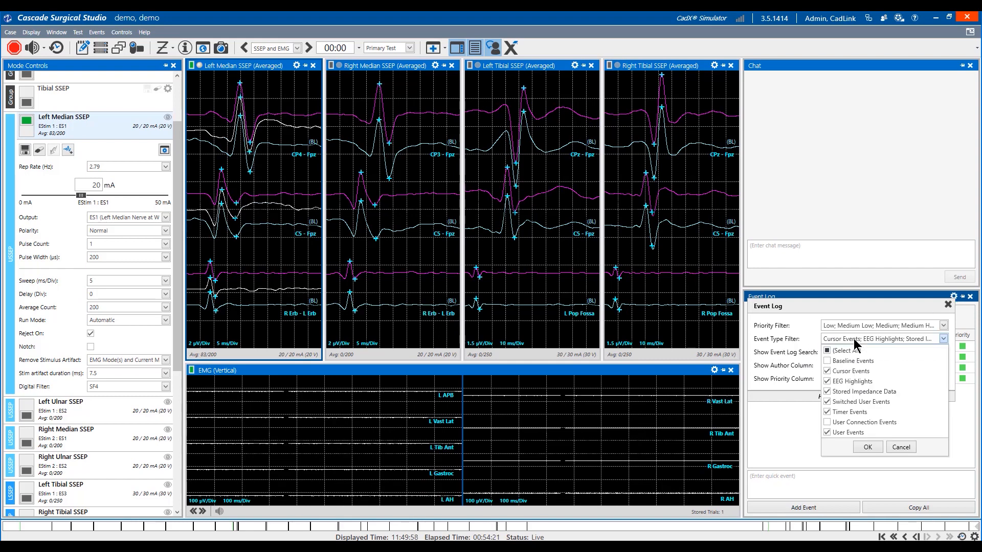
{"action": "left_click", "coordinate": [827, 361]}
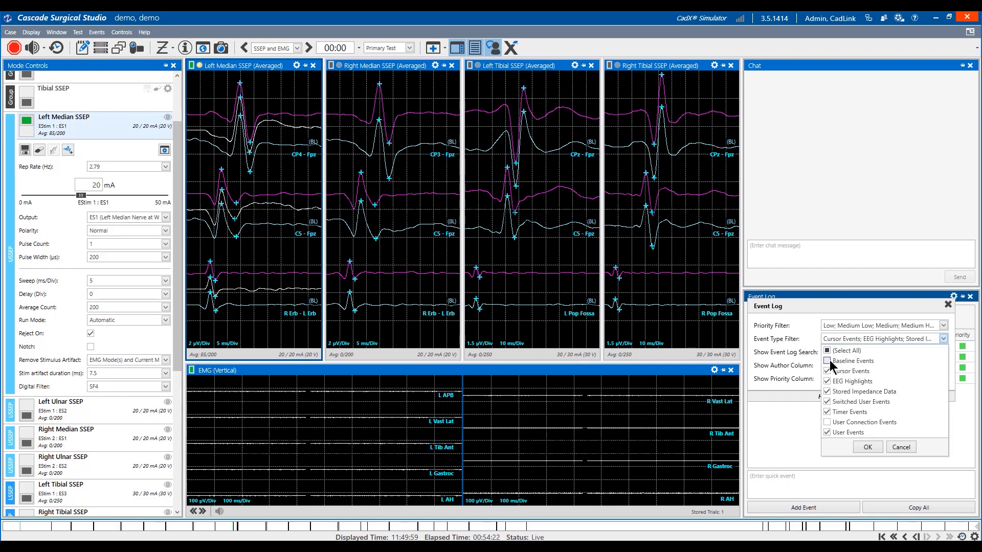
{"action": "left_click", "coordinate": [869, 447]}
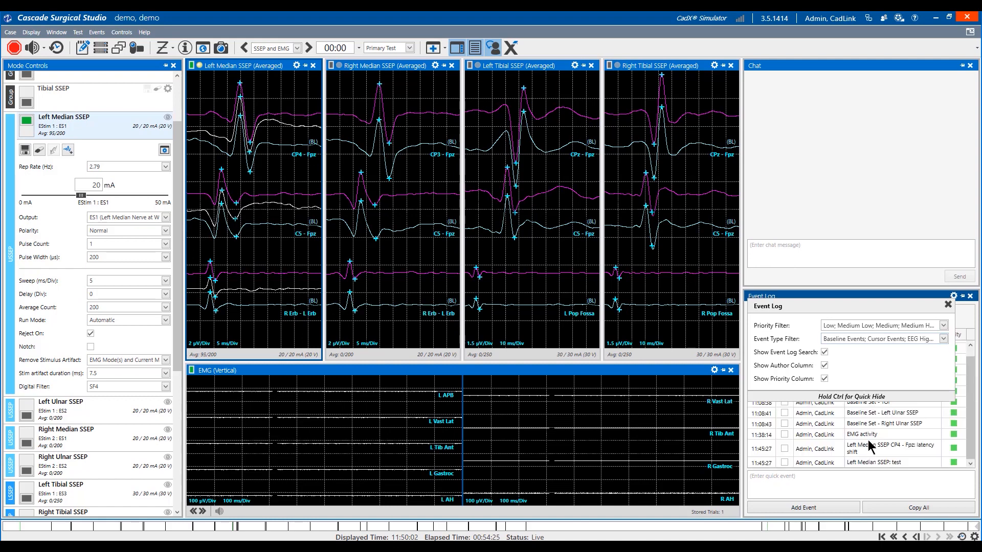
{"action": "left_click", "coordinate": [887, 425]}
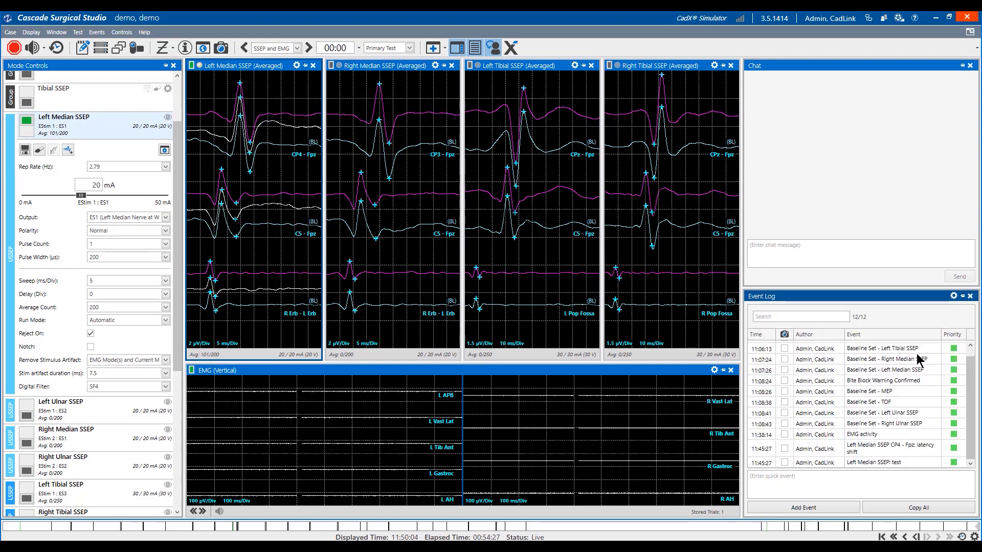